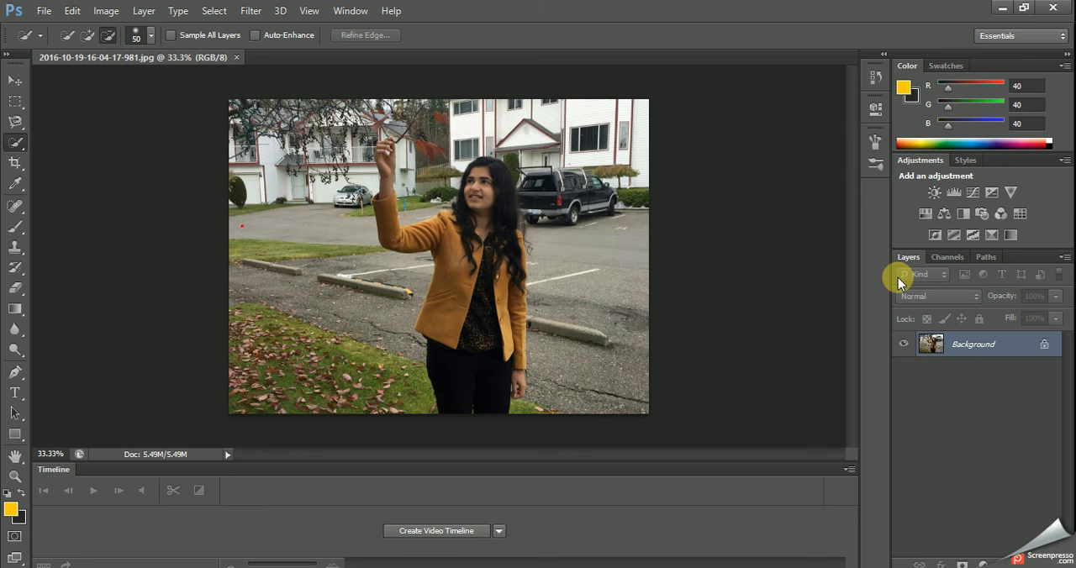
Duplicate the background photo twice and rename the topmost copy "Layer 2".
key("ctrl+j")
key("ctrl+j")
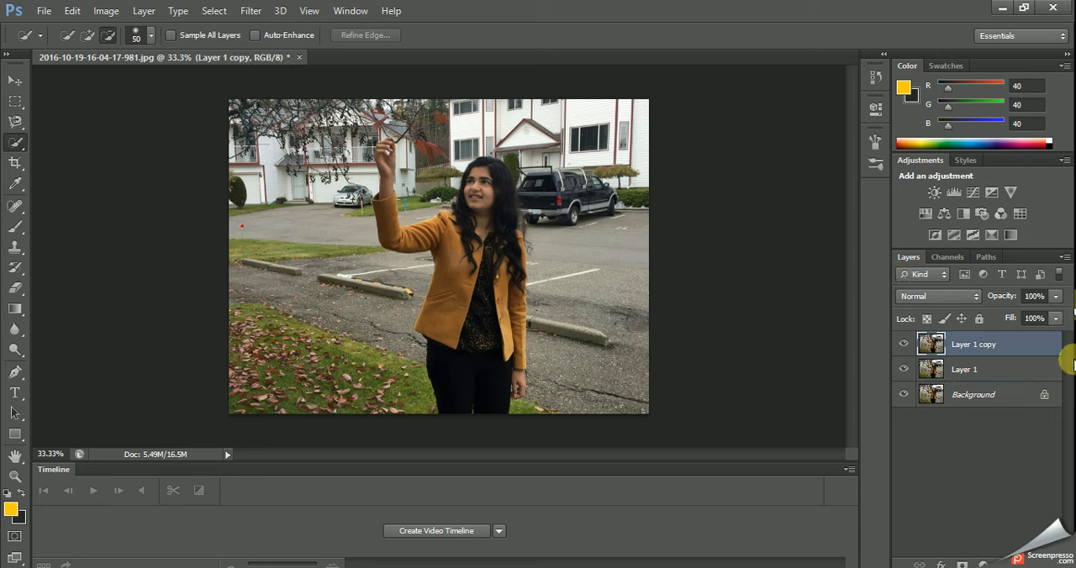
double_click(975, 345)
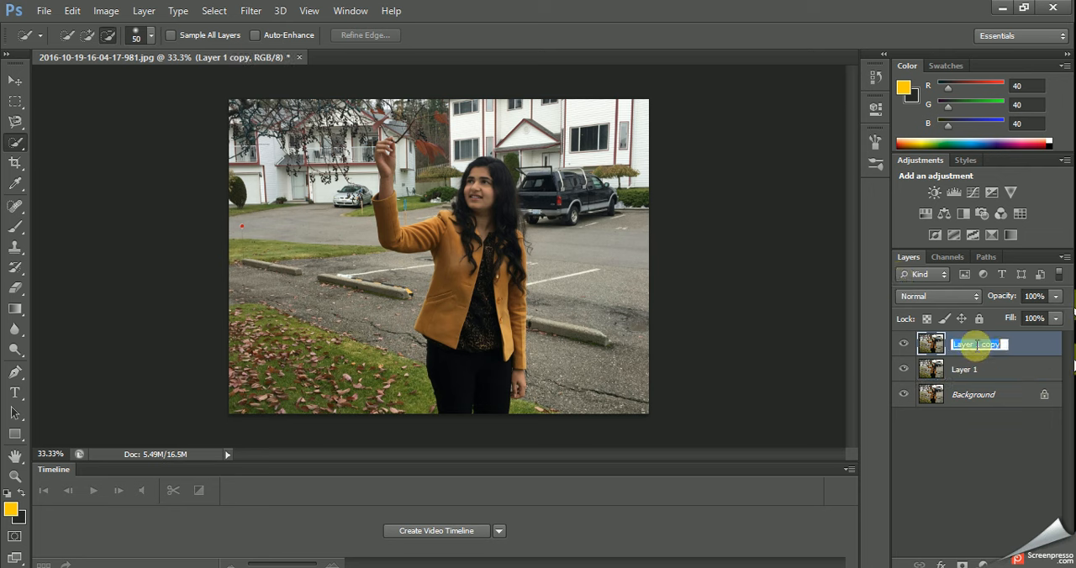
type("Lay")
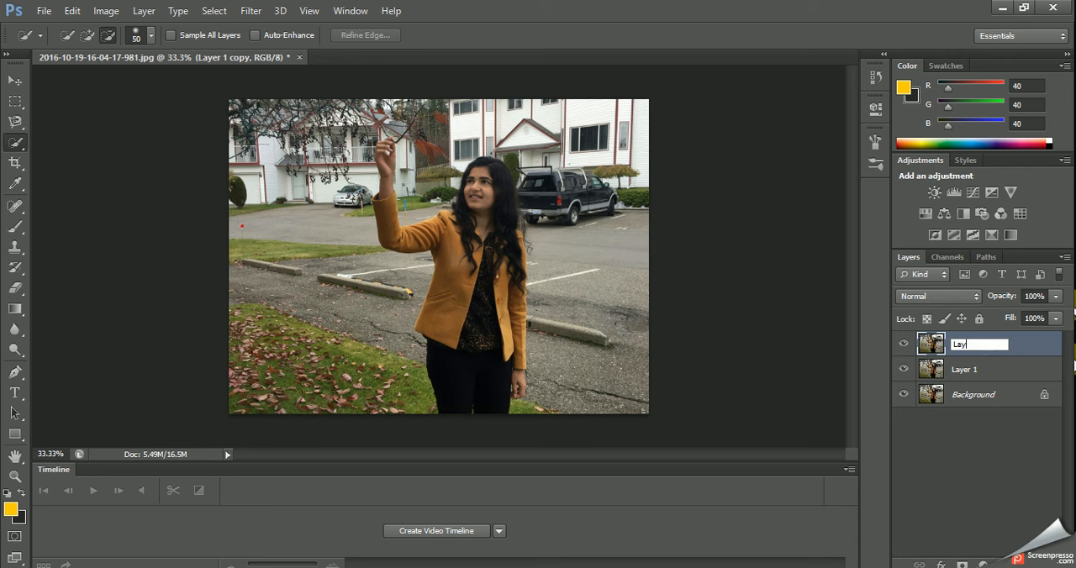
type("er 2")
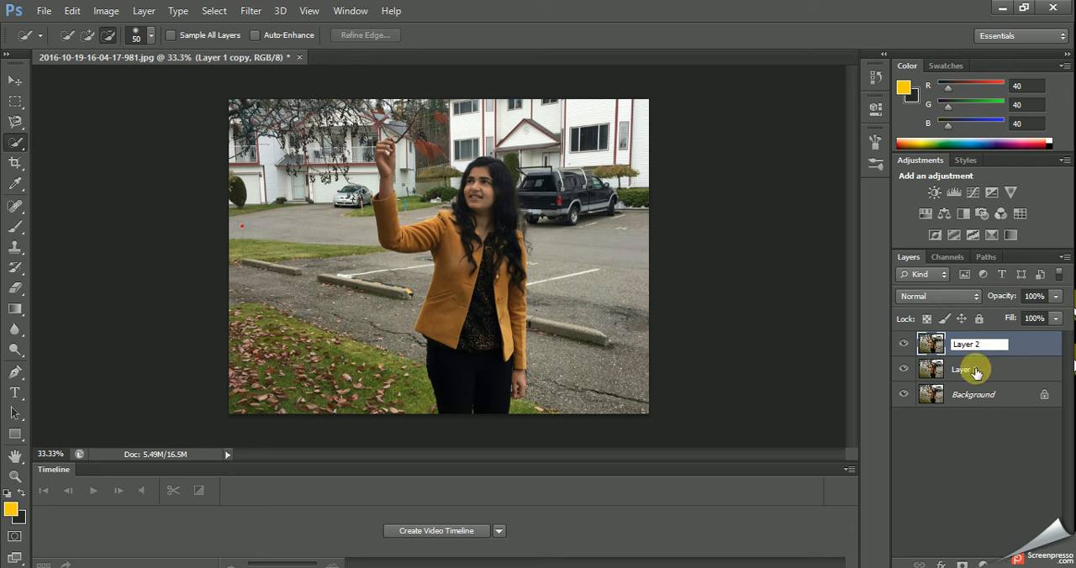
On Layer 1, select the woman from raised hand to trousers with the Quick Selection tool in add mode.
left_click(975, 371)
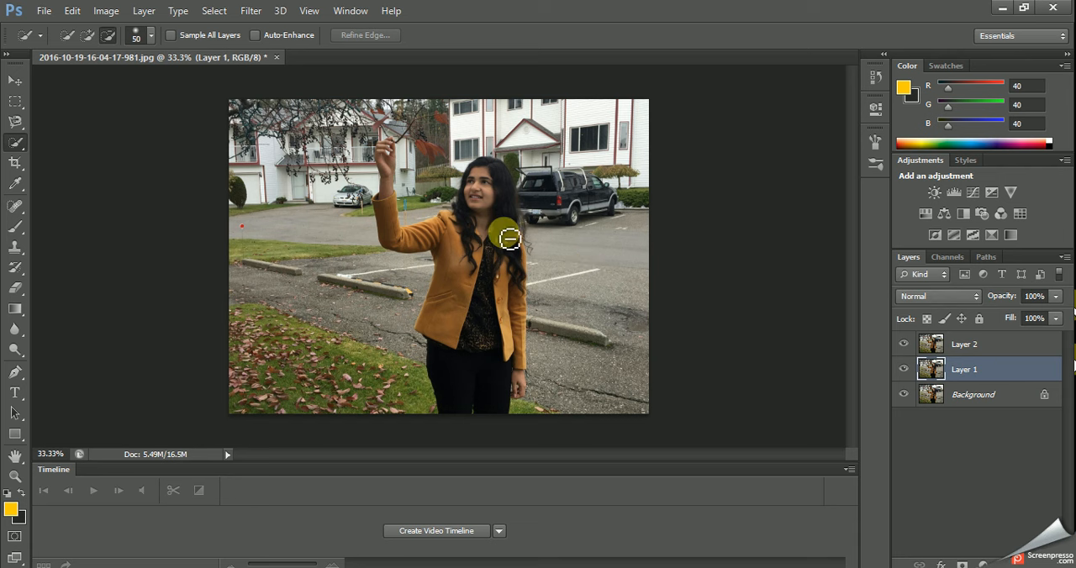
right_click(15, 144)
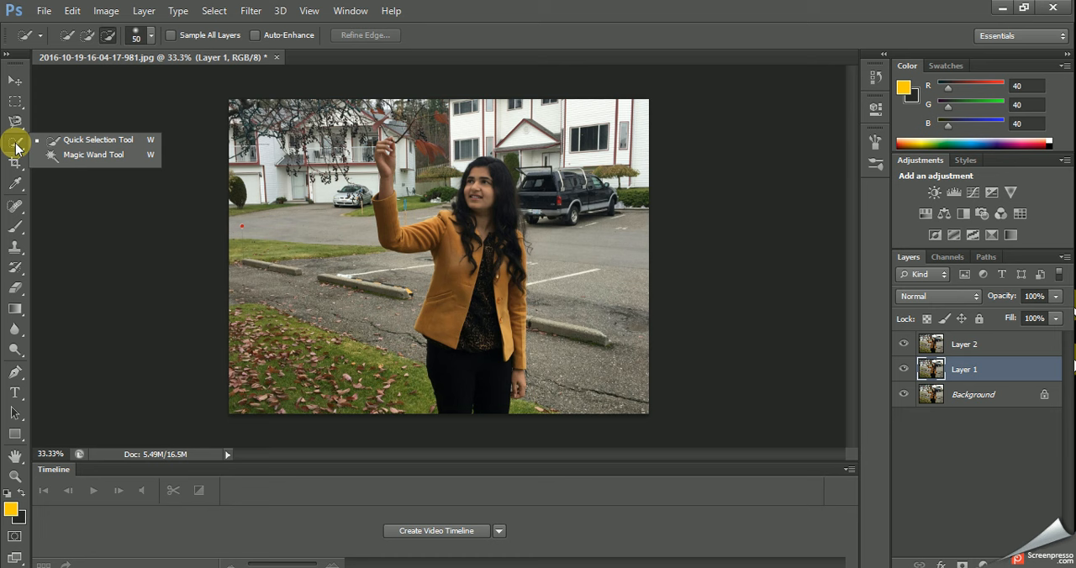
left_click(87, 142)
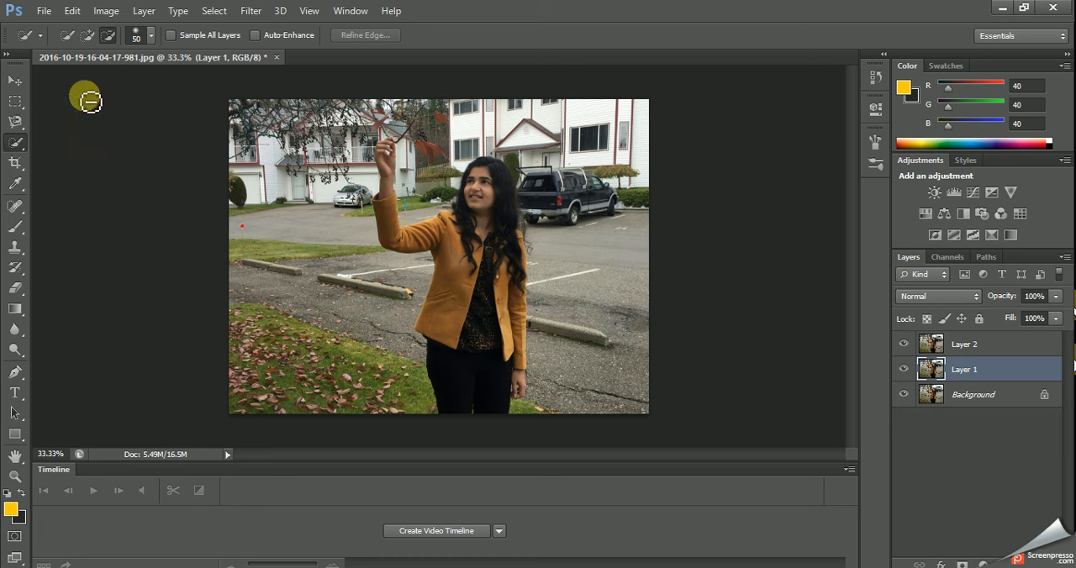
left_click(87, 34)
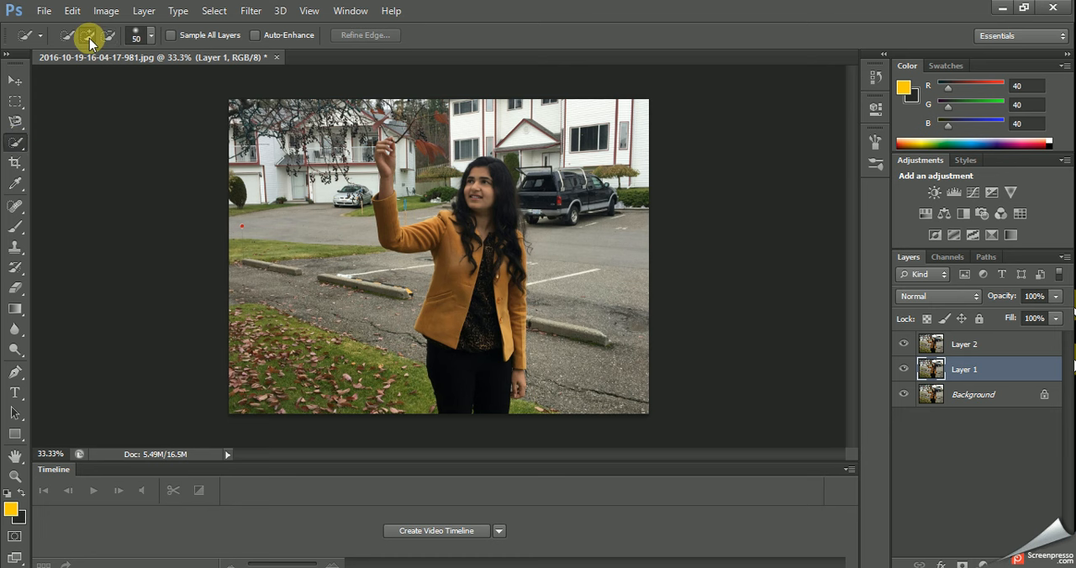
left_click(391, 151)
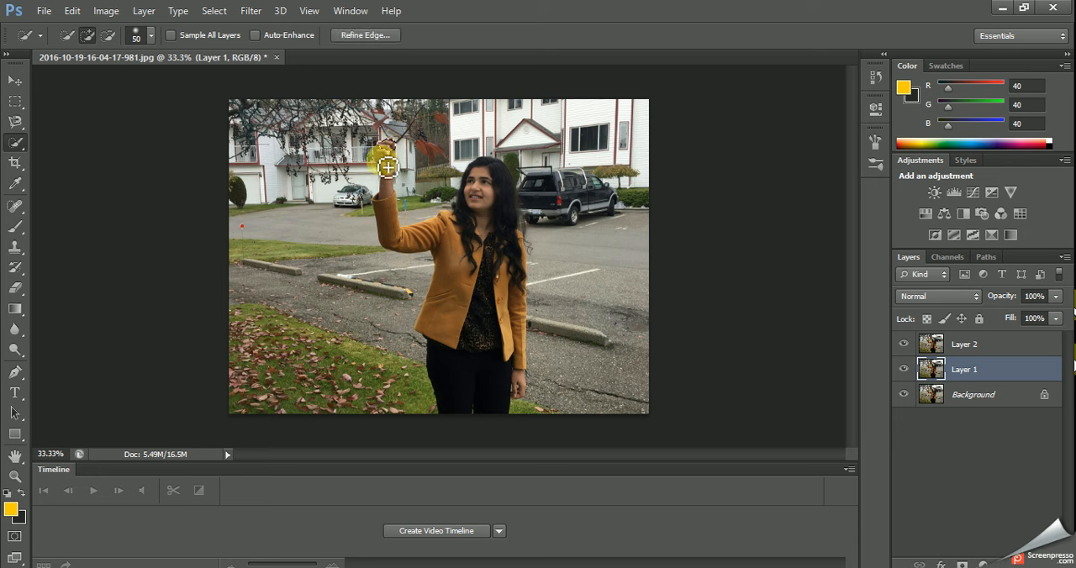
mouse_move(386, 167)
left_mouse_down()
mouse_move(406, 203)
mouse_move(397, 226)
left_mouse_up()
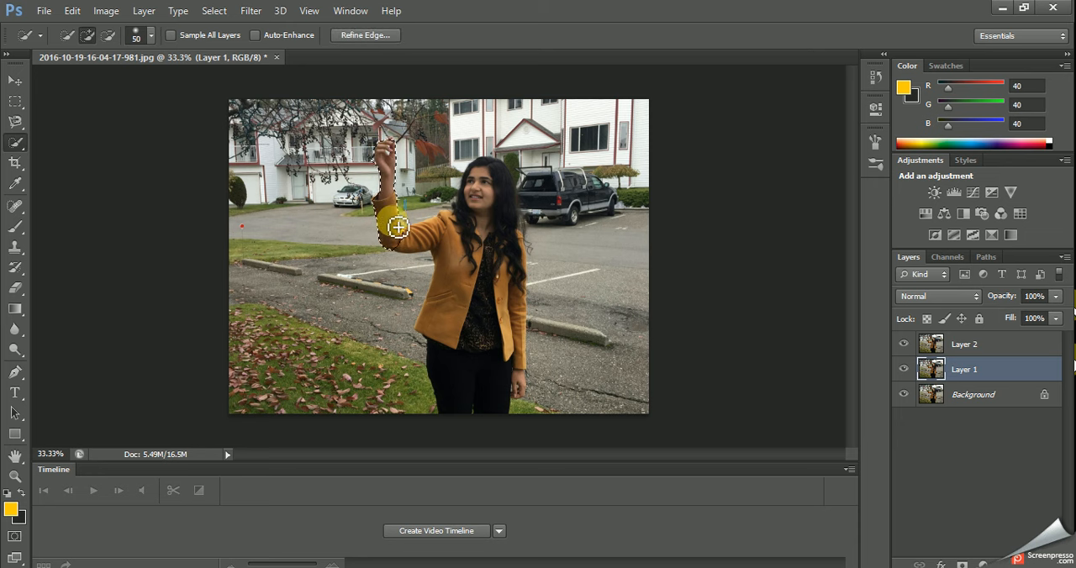
left_click_drag(398, 226, 425, 244)
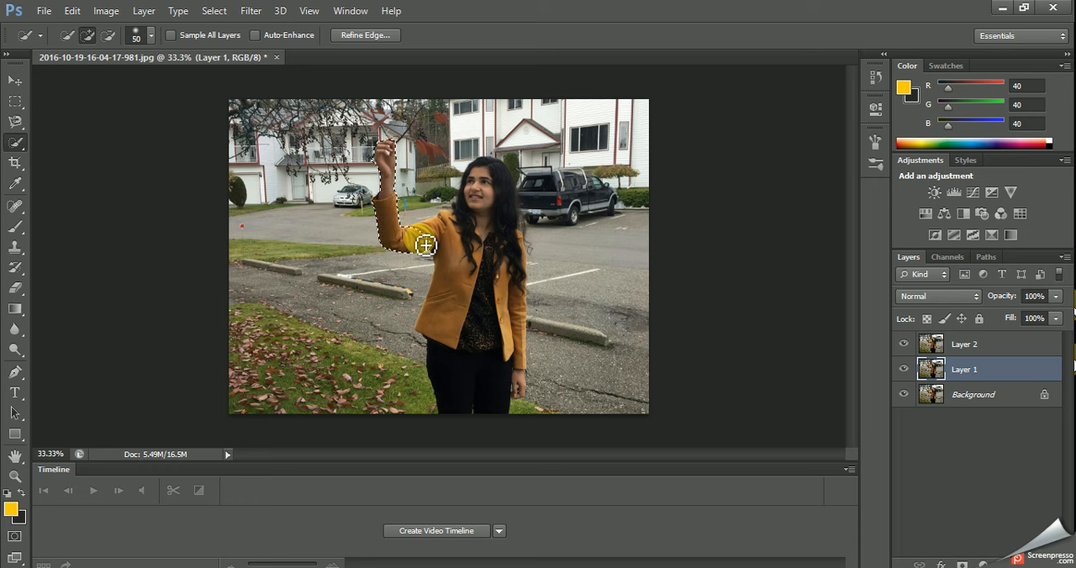
mouse_move(425, 245)
left_mouse_down()
mouse_move(454, 229)
mouse_move(465, 191)
mouse_move(495, 188)
mouse_move(466, 214)
mouse_move(461, 207)
mouse_move(497, 169)
mouse_move(508, 256)
mouse_move(438, 256)
mouse_move(470, 290)
mouse_move(475, 315)
mouse_move(504, 320)
mouse_move(487, 352)
mouse_move(526, 387)
left_mouse_up()
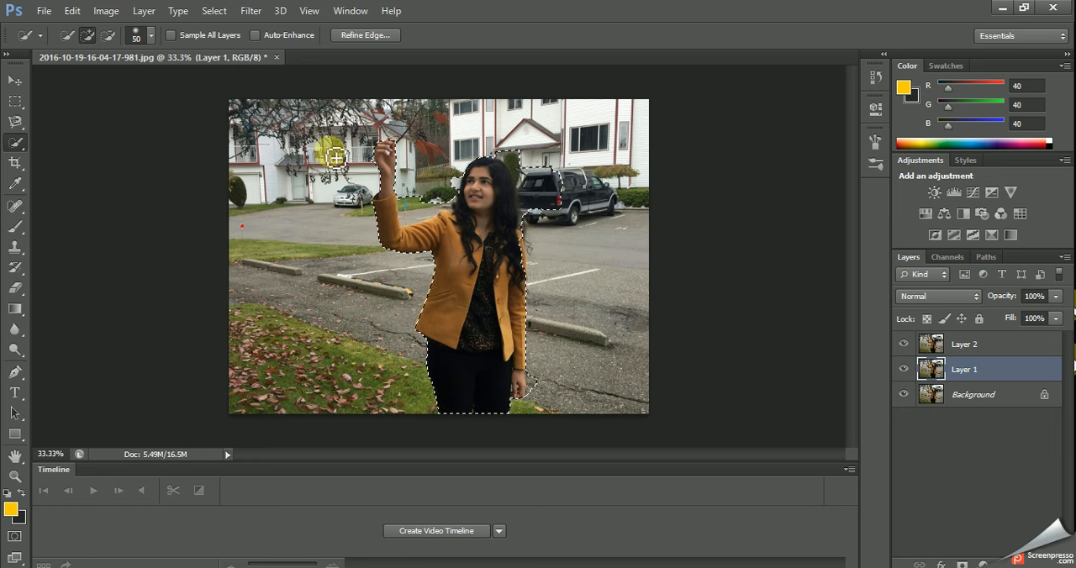
Subtract the spilled background areas around the woman's hair and the parked truck from the selection.
left_click(107, 34)
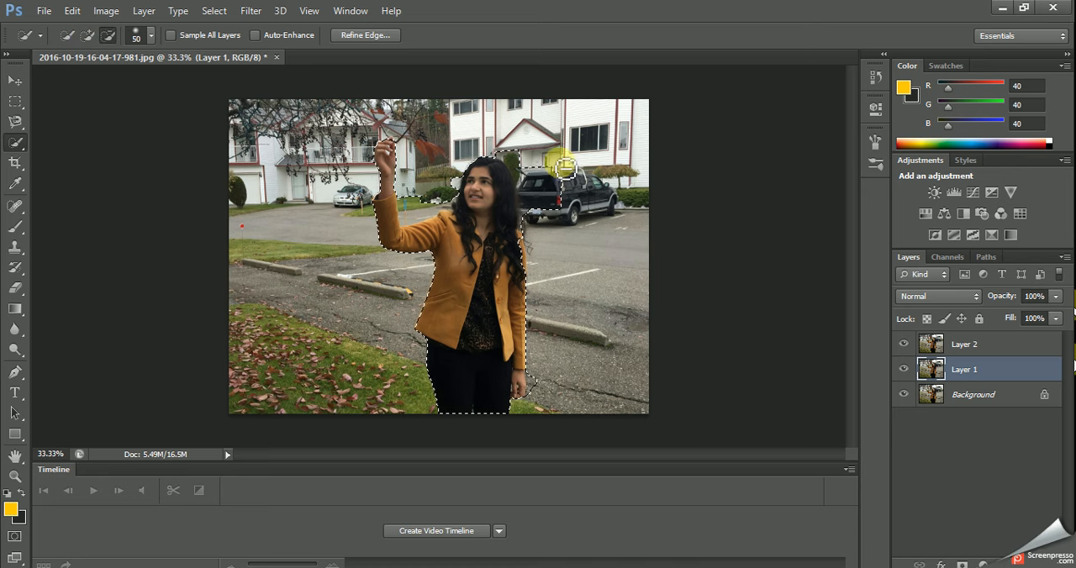
left_click(535, 186)
left_click_drag(512, 164, 533, 202)
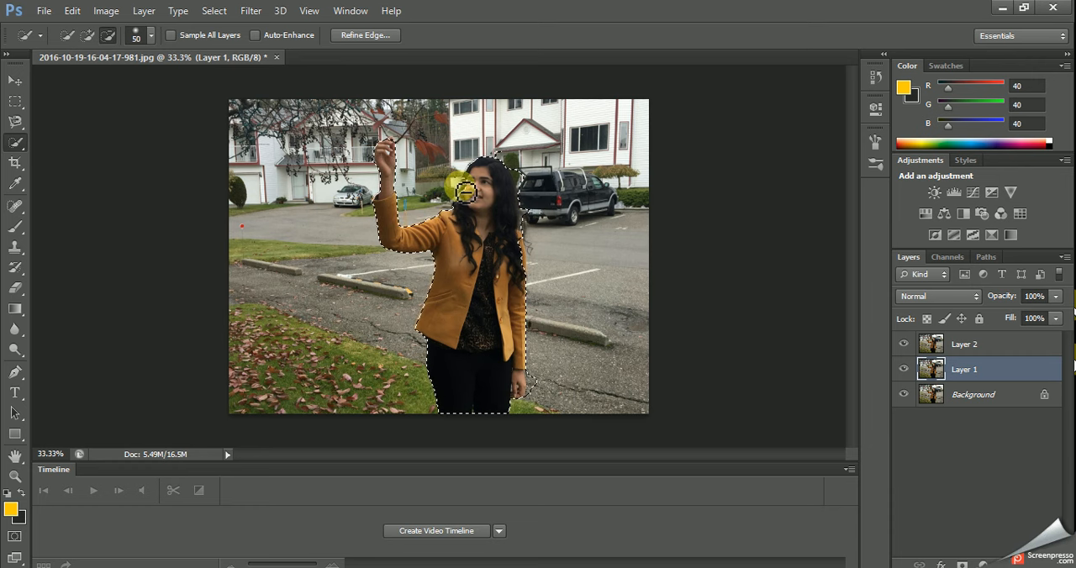
left_click(87, 35)
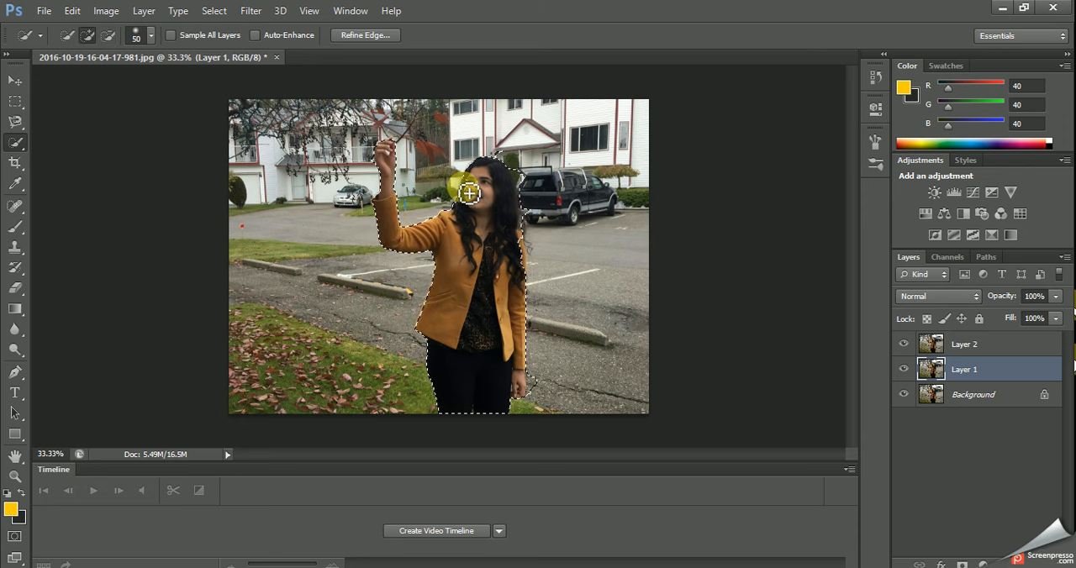
left_click(111, 35)
left_click(525, 183)
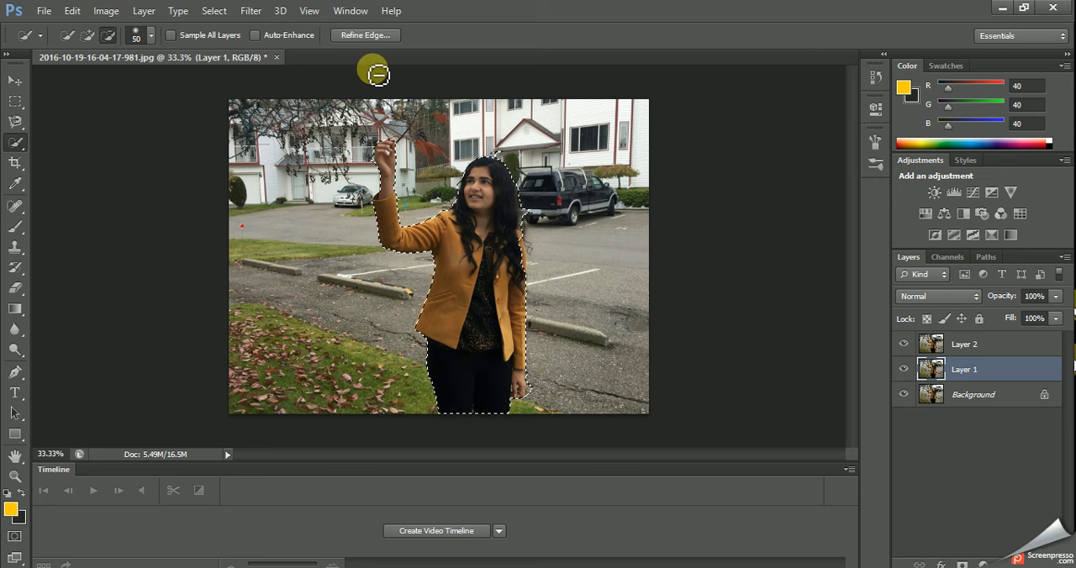
Refine the selection's edge by brushing around the woman's hair and body, and turn it into a layer mask on Layer 1.
left_click(361, 36)
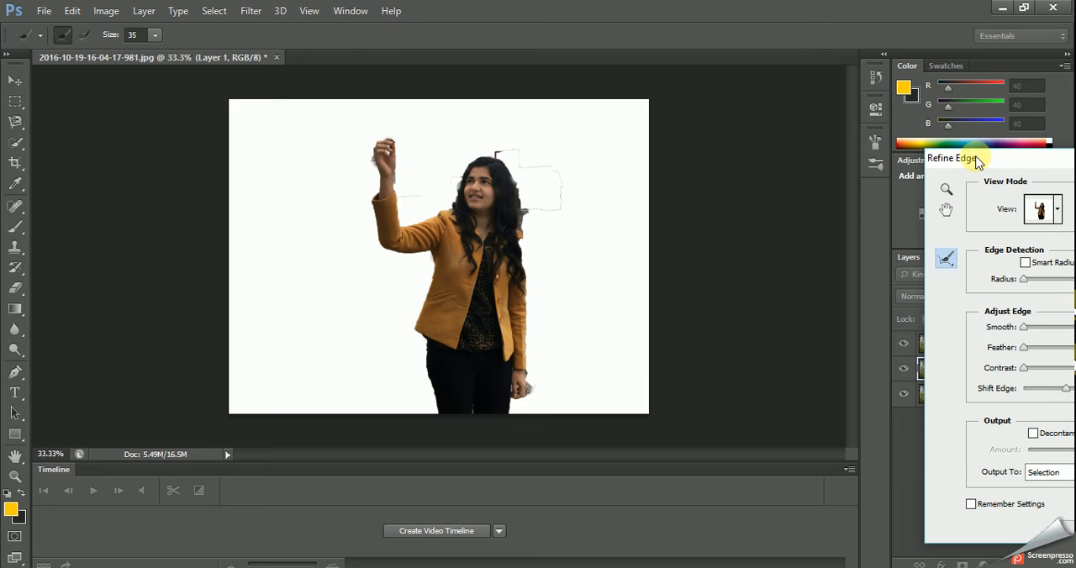
left_click_drag(984, 166, 743, 127)
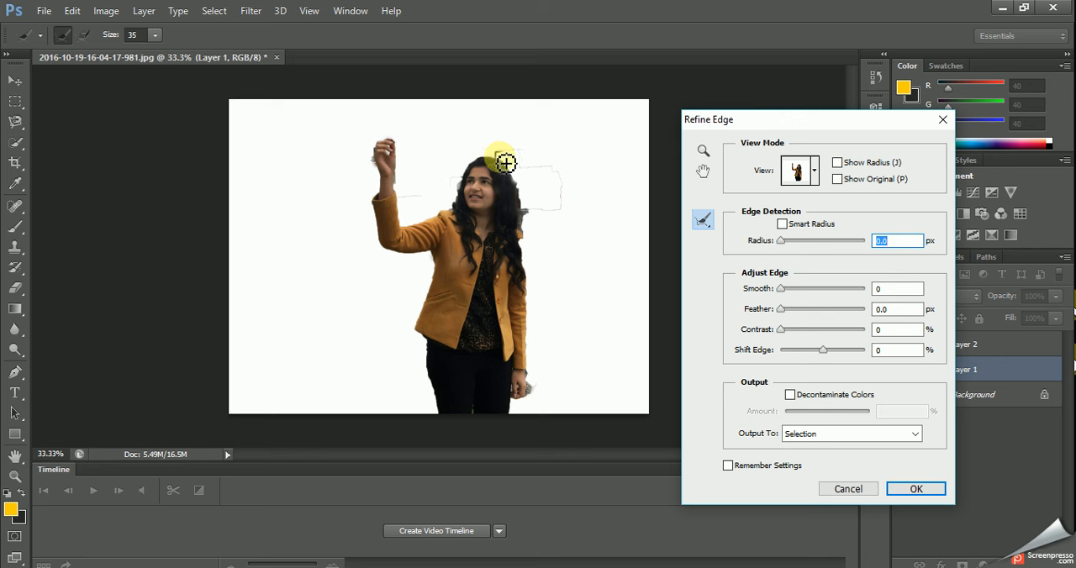
mouse_move(501, 163)
left_mouse_down()
mouse_move(527, 171)
mouse_move(570, 185)
mouse_move(571, 213)
mouse_move(532, 221)
mouse_move(533, 262)
mouse_move(537, 216)
mouse_move(570, 216)
mouse_move(567, 195)
mouse_move(490, 172)
mouse_move(478, 208)
mouse_move(472, 179)
mouse_move(450, 215)
mouse_move(381, 180)
mouse_move(413, 146)
mouse_move(403, 152)
mouse_move(405, 202)
mouse_move(381, 161)
mouse_move(380, 206)
mouse_move(447, 290)
mouse_move(452, 358)
mouse_move(535, 377)
mouse_move(520, 418)
mouse_move(477, 411)
left_mouse_up()
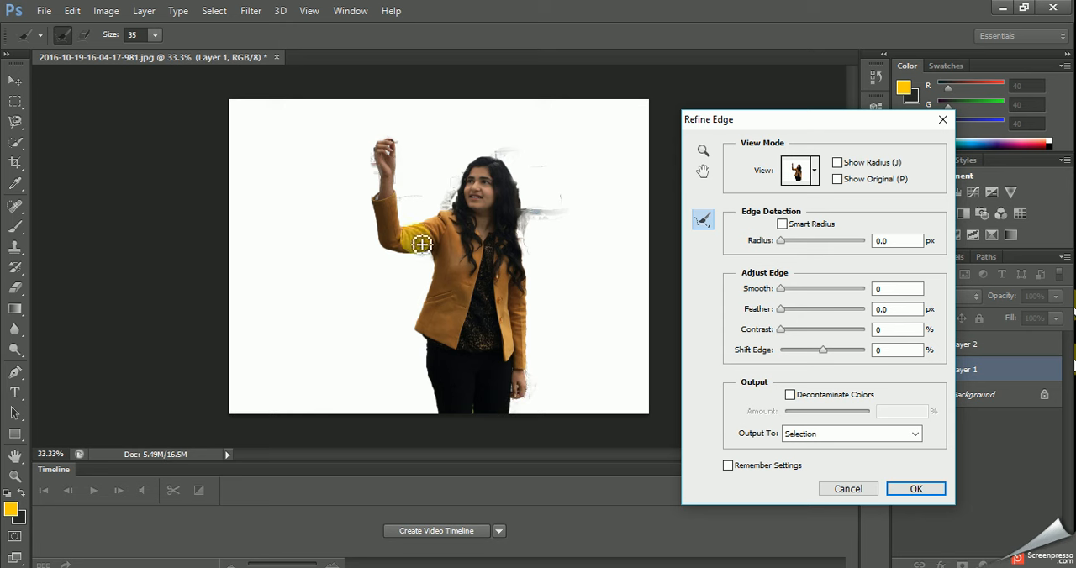
mouse_move(507, 200)
left_mouse_down()
mouse_move(538, 218)
mouse_move(522, 255)
mouse_move(537, 301)
left_mouse_up()
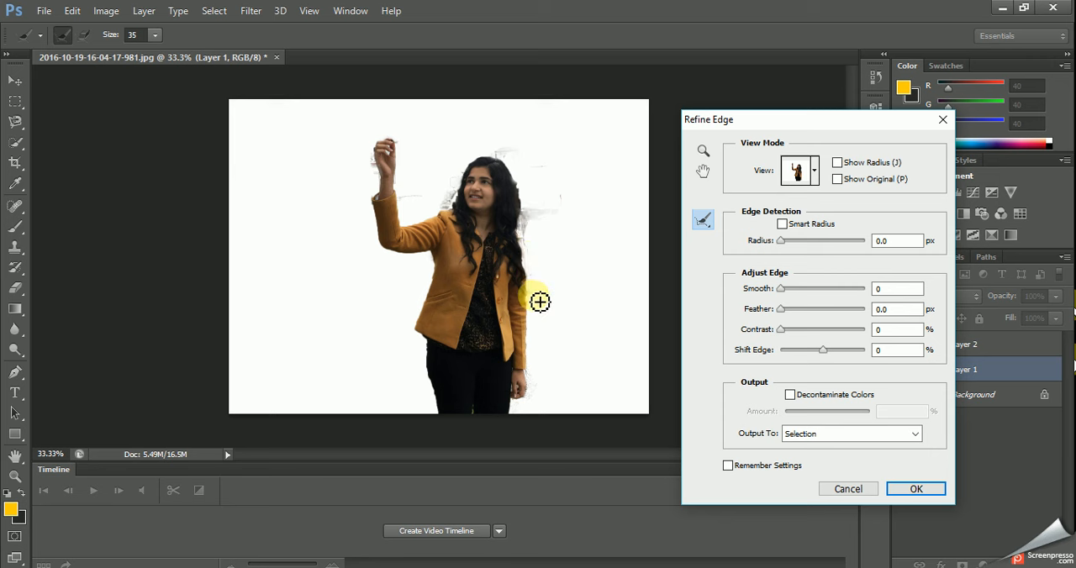
left_click(905, 487)
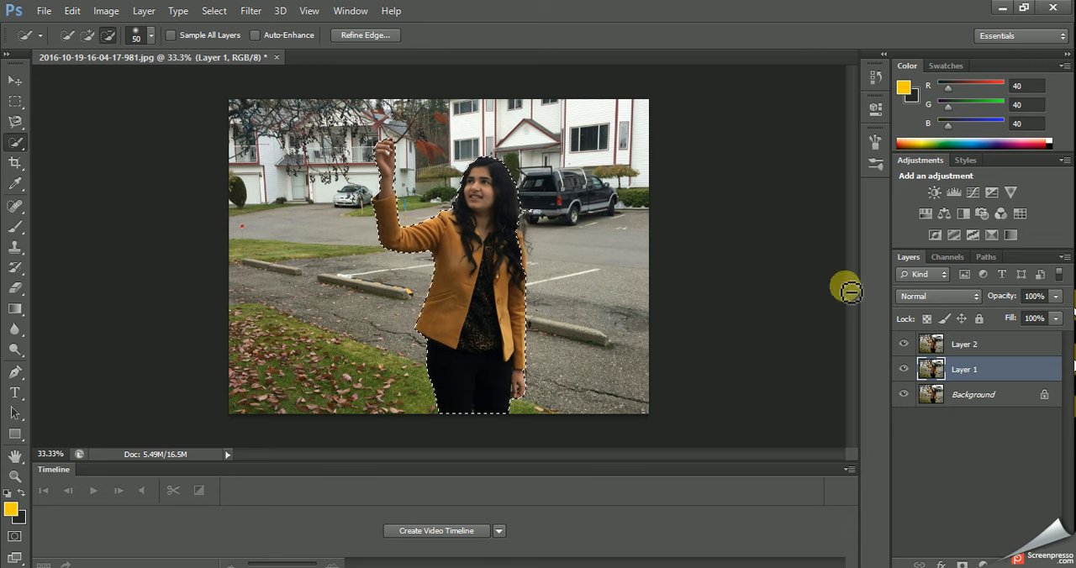
left_click(961, 564)
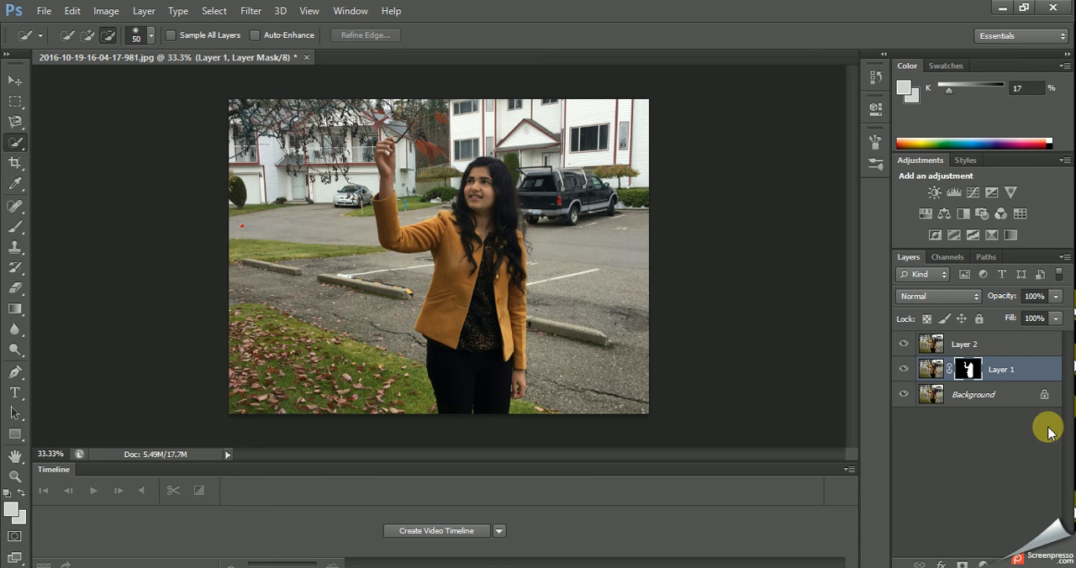
Start a Tilt-Shift blur on Layer 2, pull the lower fade line slightly inward and set the blur to 24 px.
left_click(1018, 343)
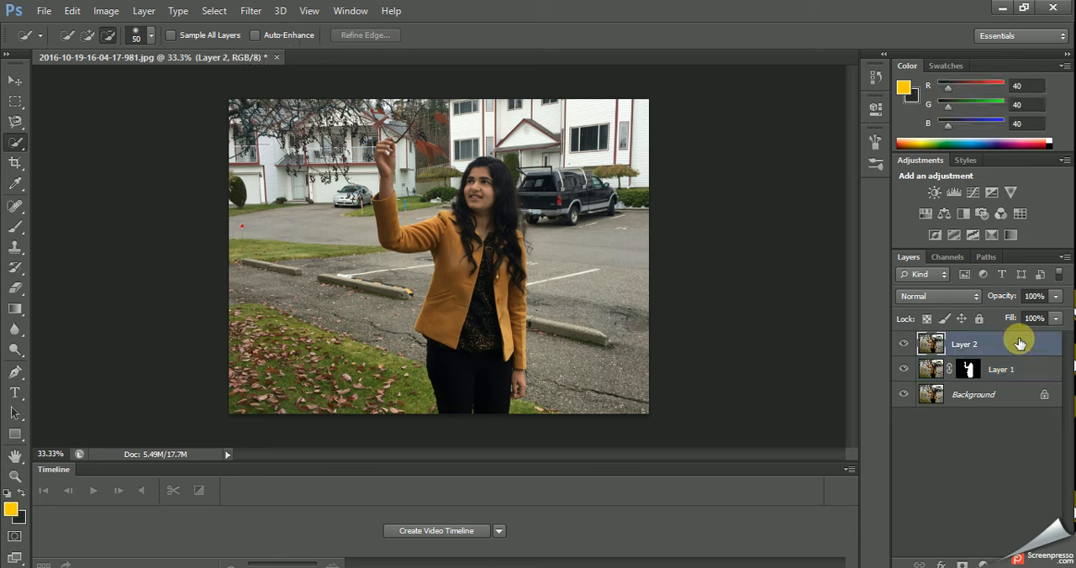
left_click(250, 12)
mouse_move(314, 174)
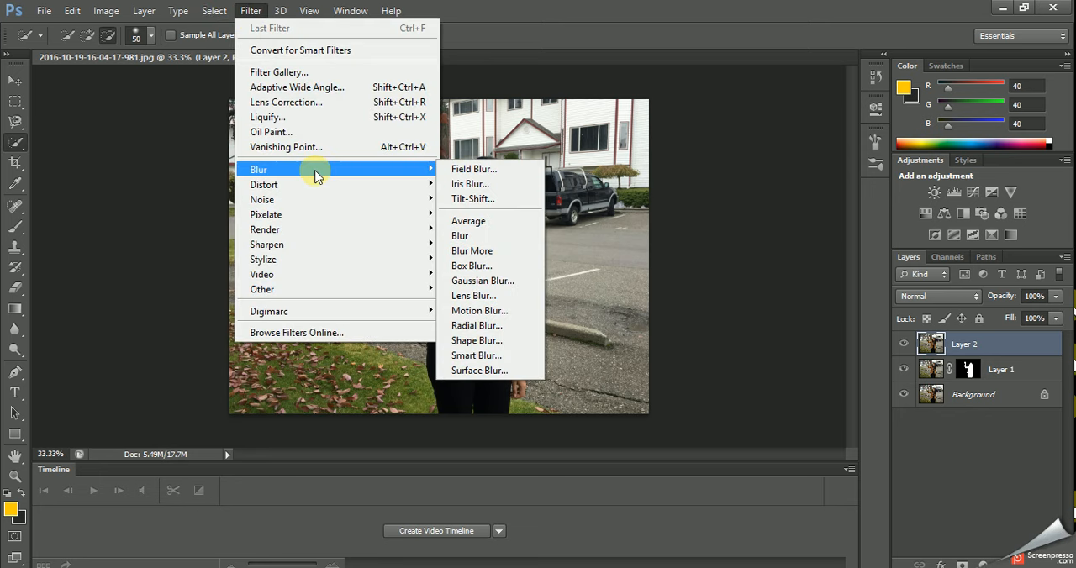
left_click(499, 200)
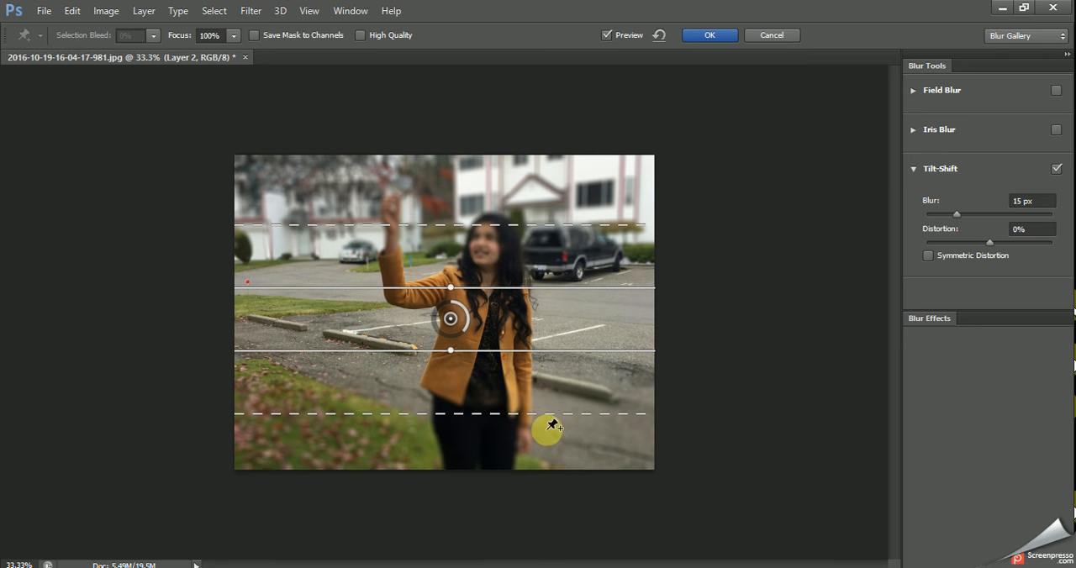
mouse_move(544, 416)
left_mouse_down()
mouse_move(542, 441)
mouse_move(541, 402)
left_mouse_up()
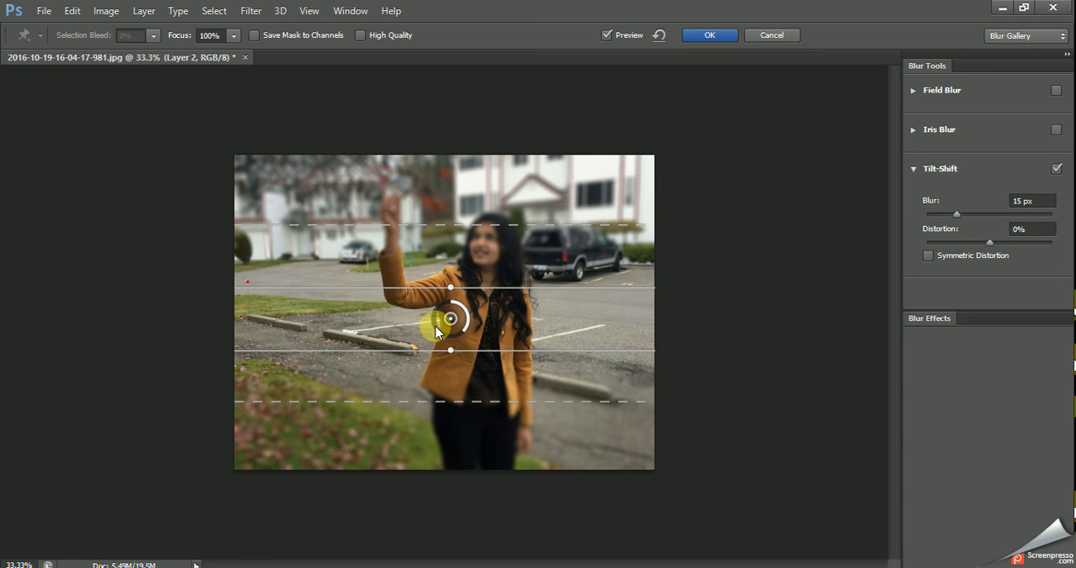
mouse_move(436, 332)
left_mouse_down()
mouse_move(448, 319)
mouse_move(439, 314)
mouse_move(448, 344)
left_mouse_up()
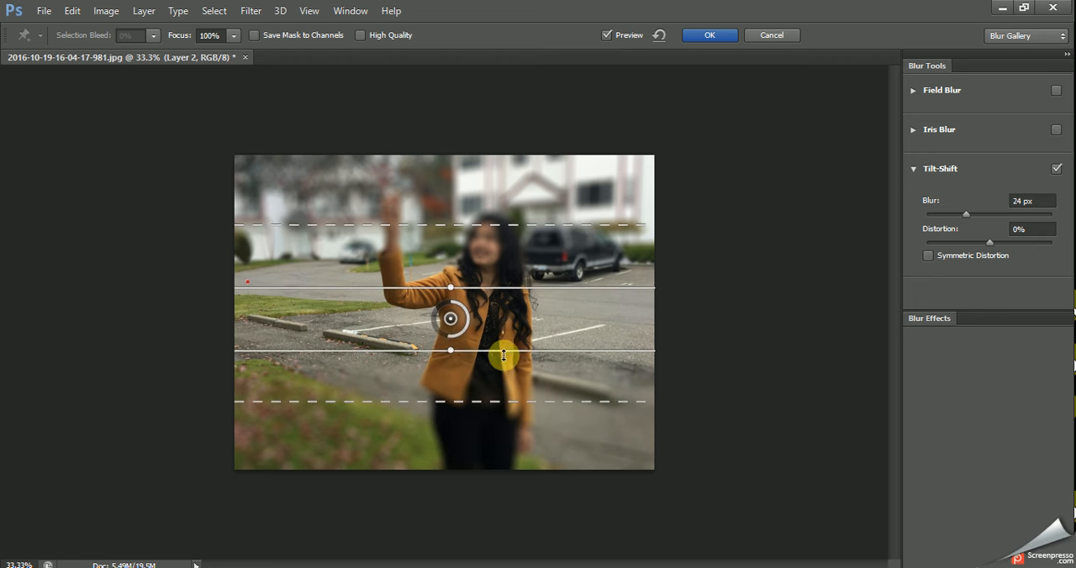
Extend the sharp zone from the woman's head to her jacket hem with a slight tilt, adjust the fade lines and apply the Tilt-Shift blur.
left_click_drag(509, 351, 508, 388)
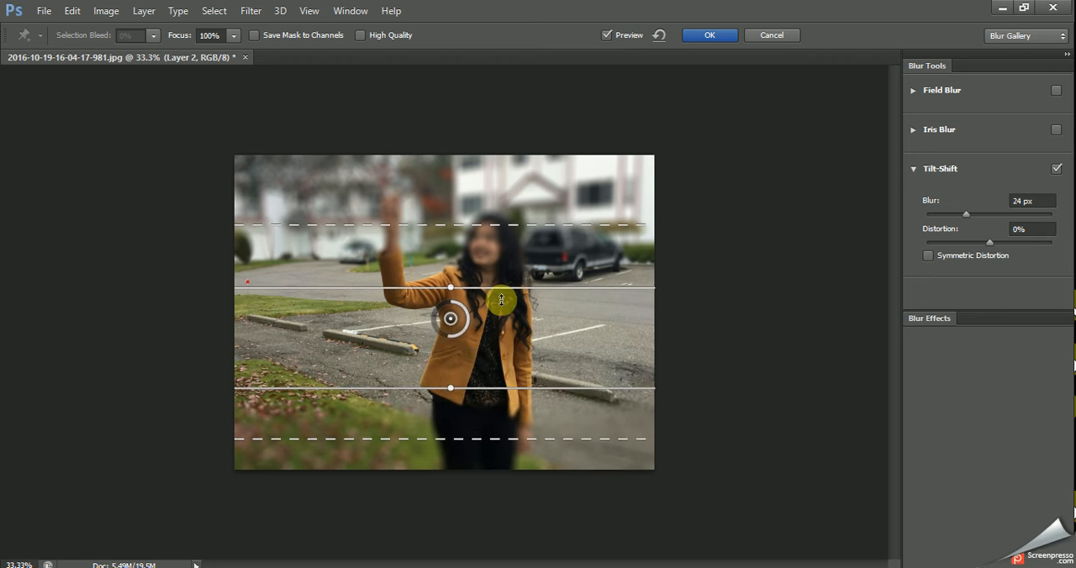
left_click_drag(501, 288, 501, 258)
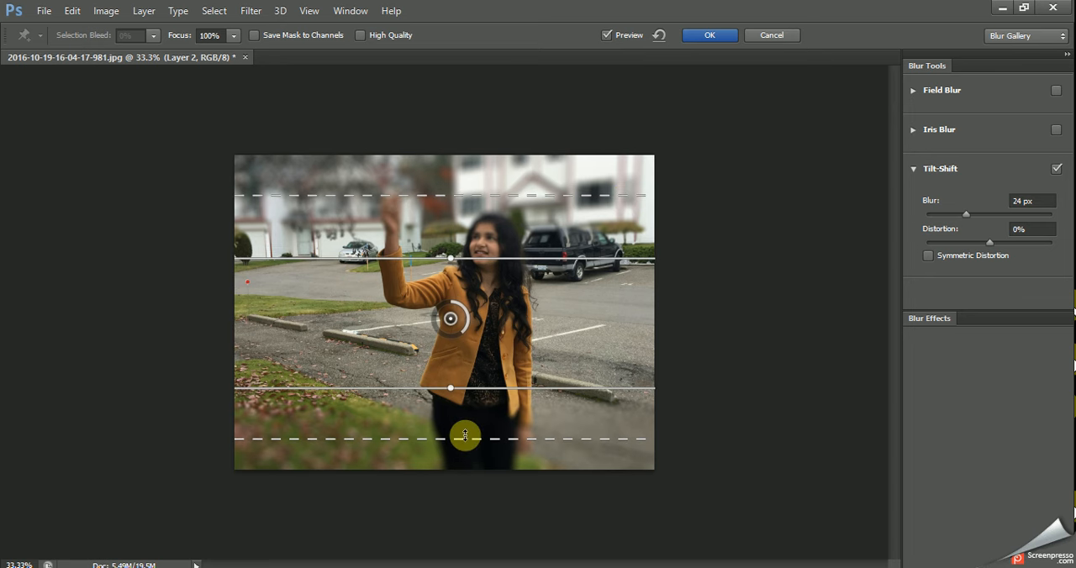
mouse_move(465, 435)
left_mouse_down()
mouse_move(463, 418)
mouse_move(469, 436)
left_mouse_up()
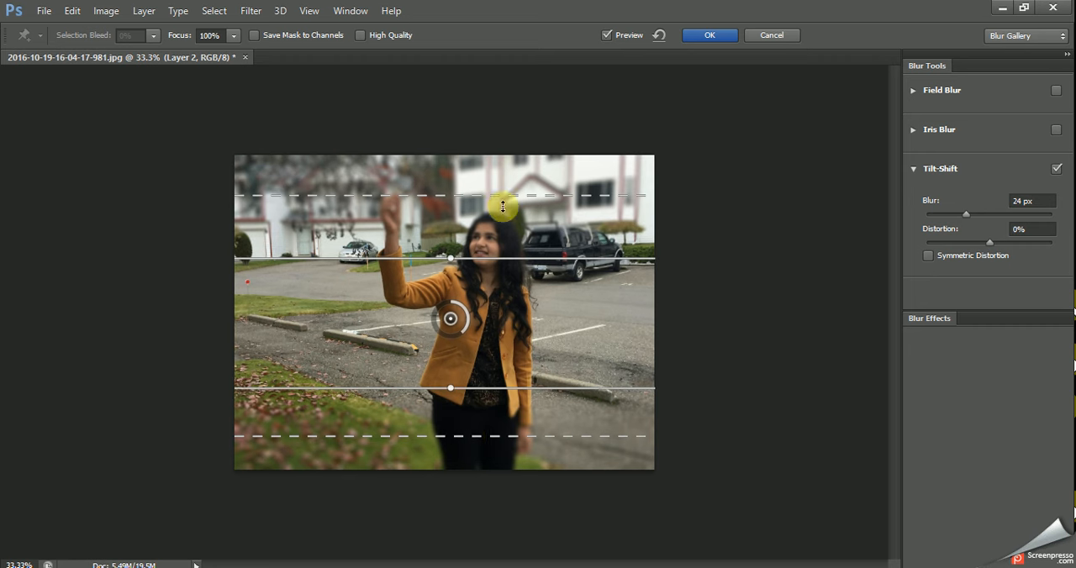
left_click_drag(493, 219, 467, 189)
left_click_drag(449, 257, 456, 217)
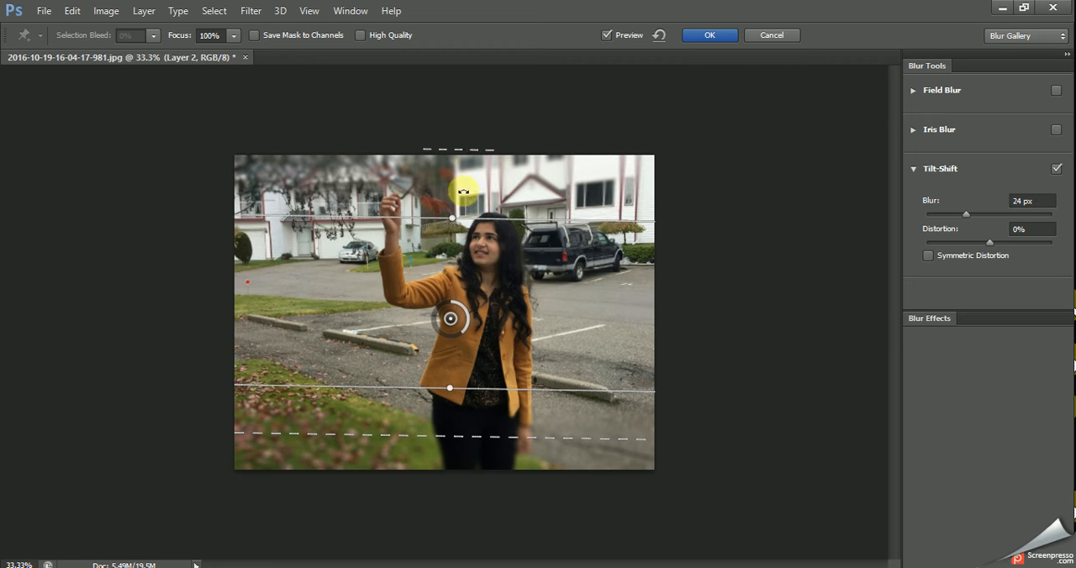
left_click_drag(459, 151, 460, 195)
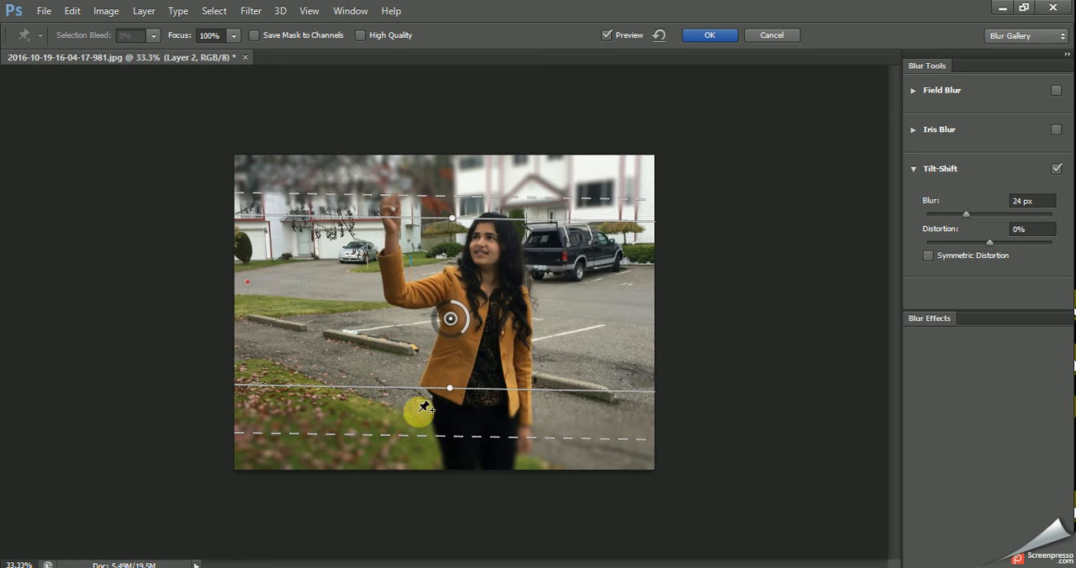
mouse_move(408, 433)
left_mouse_down()
mouse_move(411, 420)
mouse_move(412, 441)
left_mouse_up()
left_click_drag(422, 393, 436, 367)
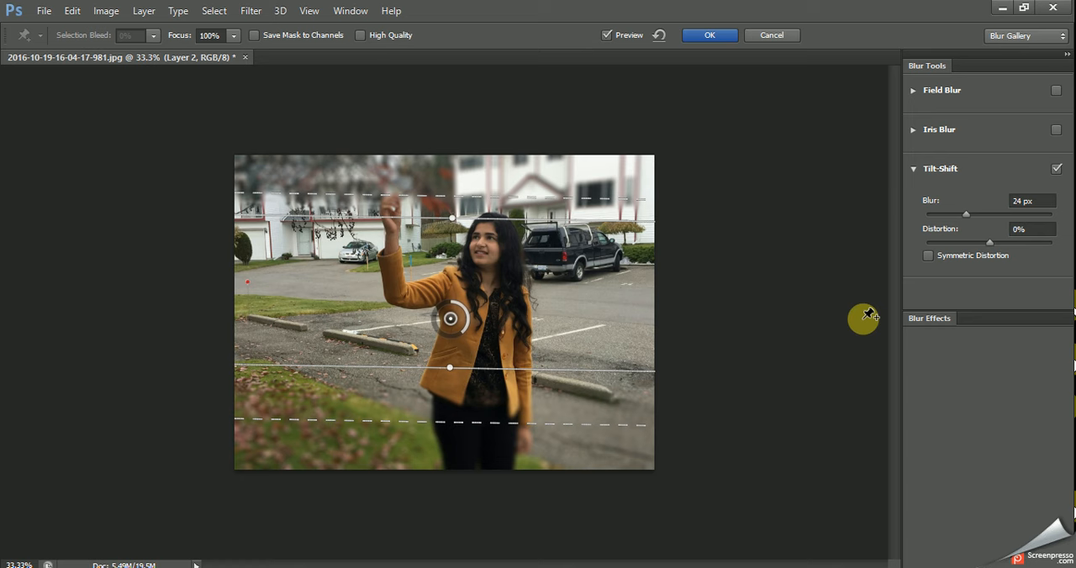
left_click(710, 35)
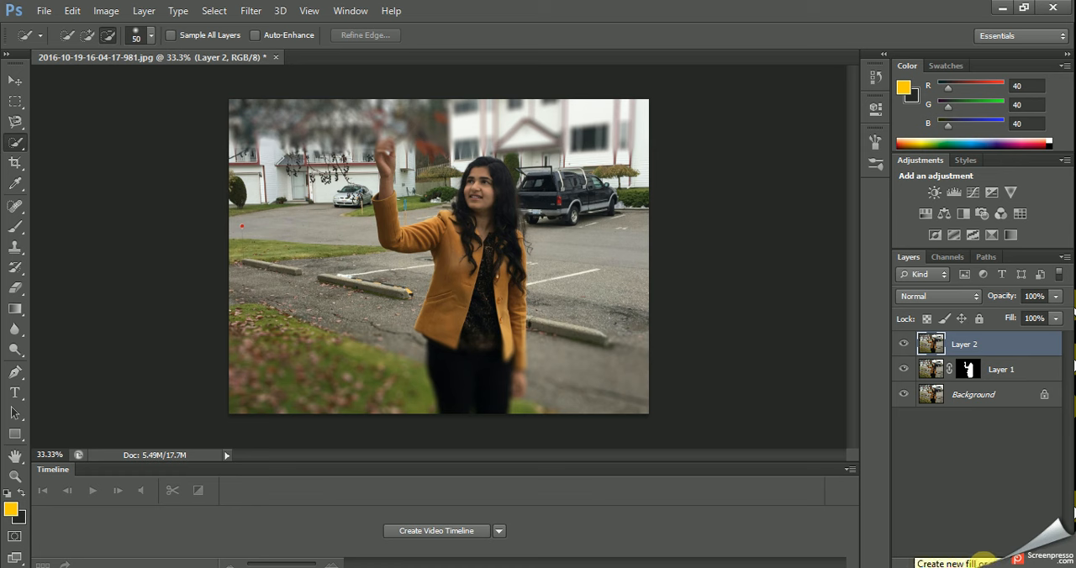
Add a Curves adjustment layer above Layer 2 and pull the RGB curve's midpoint slightly down to darken the photo.
left_click(981, 559)
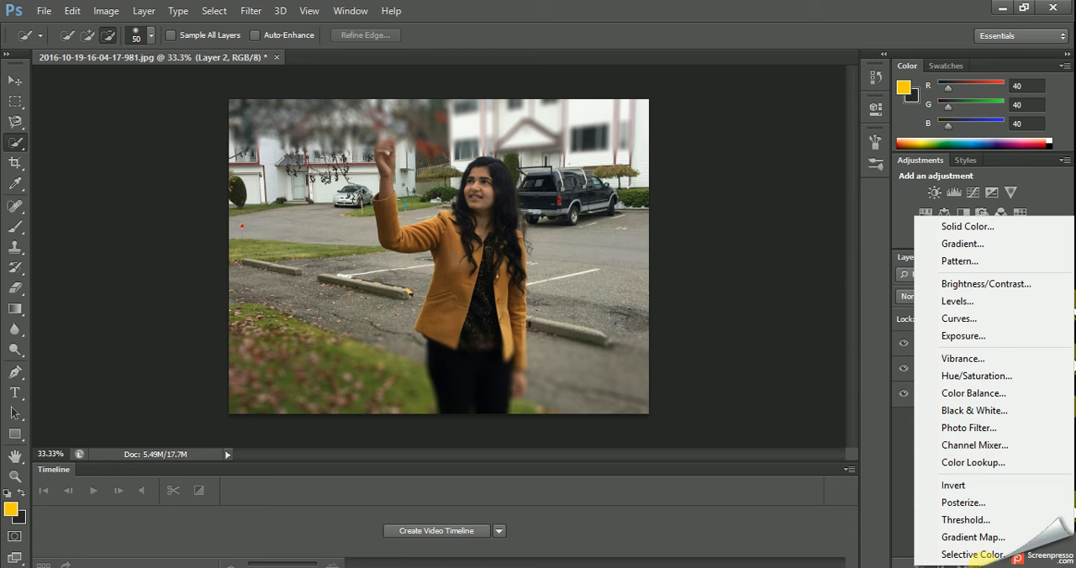
left_click(1040, 318)
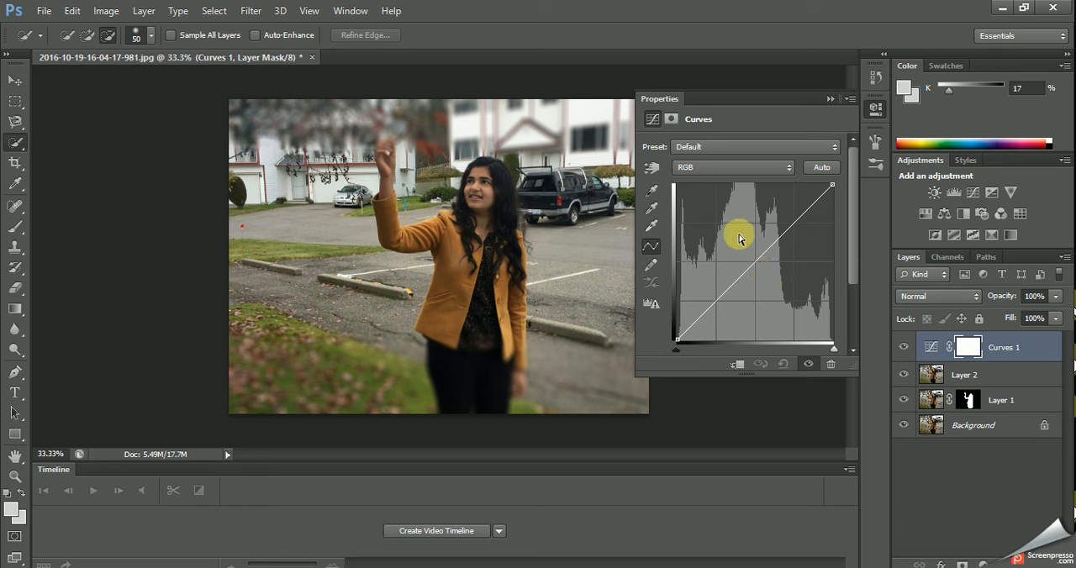
left_click(758, 259)
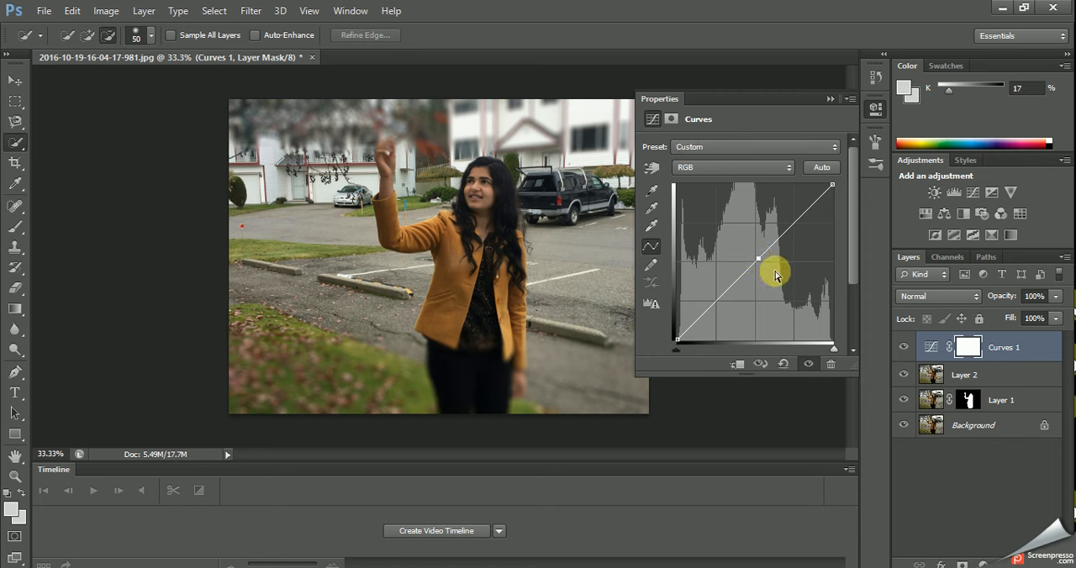
mouse_move(764, 264)
left_mouse_down()
mouse_move(784, 275)
mouse_move(773, 271)
left_mouse_up()
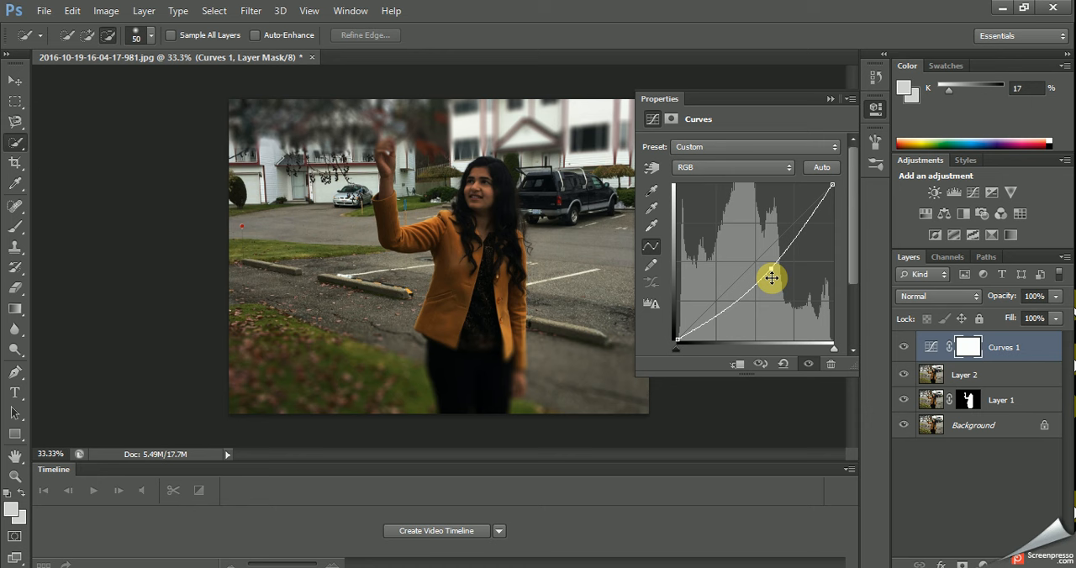
left_click(830, 99)
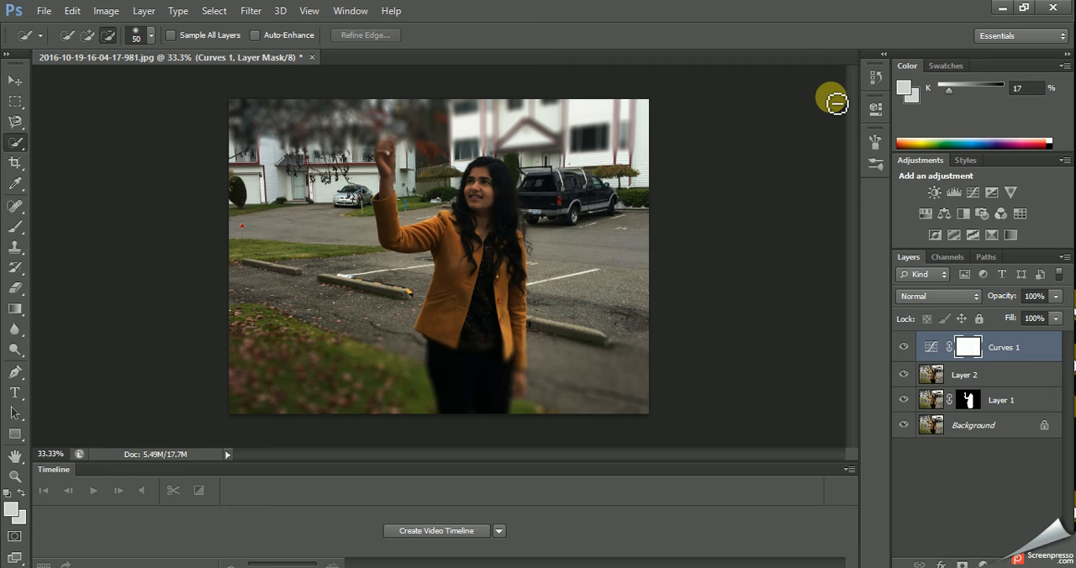
Add a Hue/Saturation adjustment layer with the hue set to +16 and the saturation to +44.
left_click(982, 563)
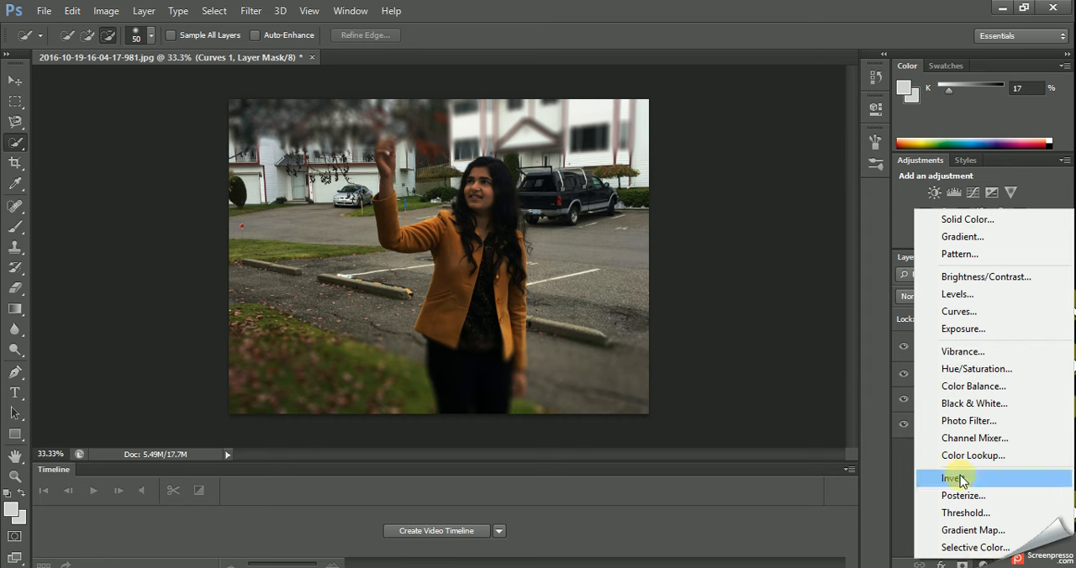
left_click(983, 368)
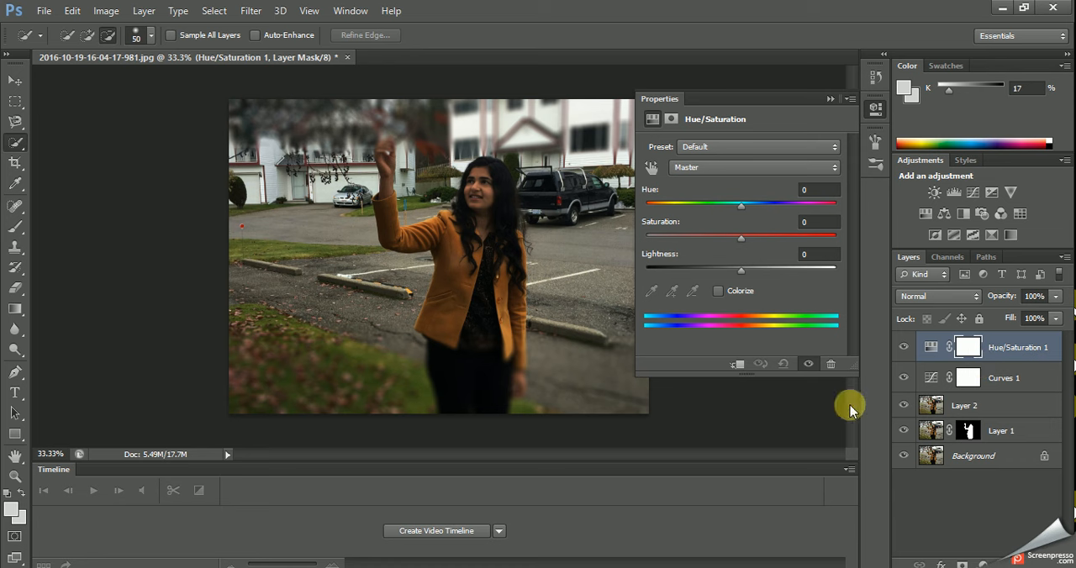
left_click(820, 190)
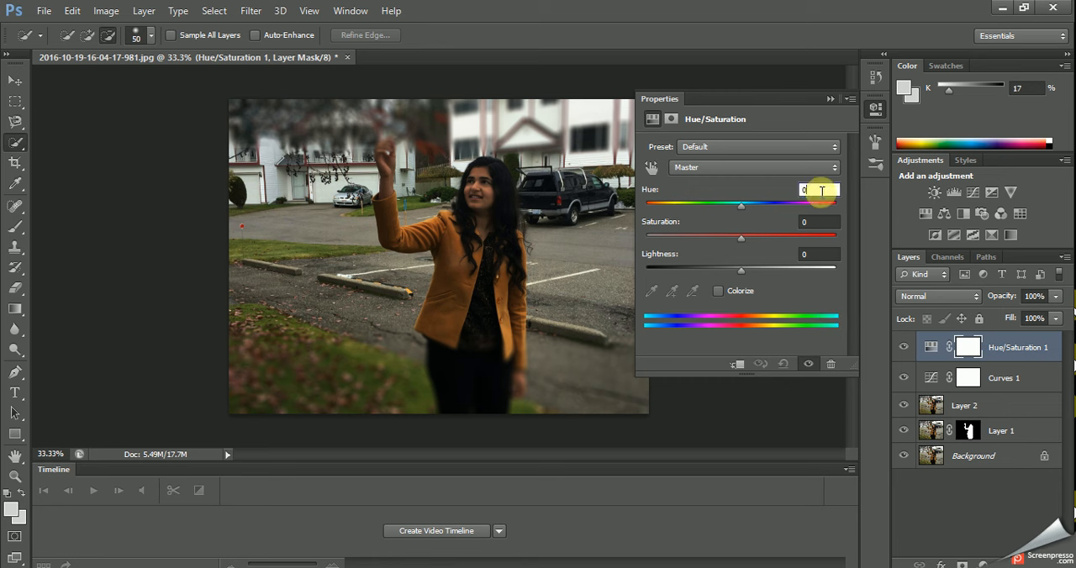
type("16")
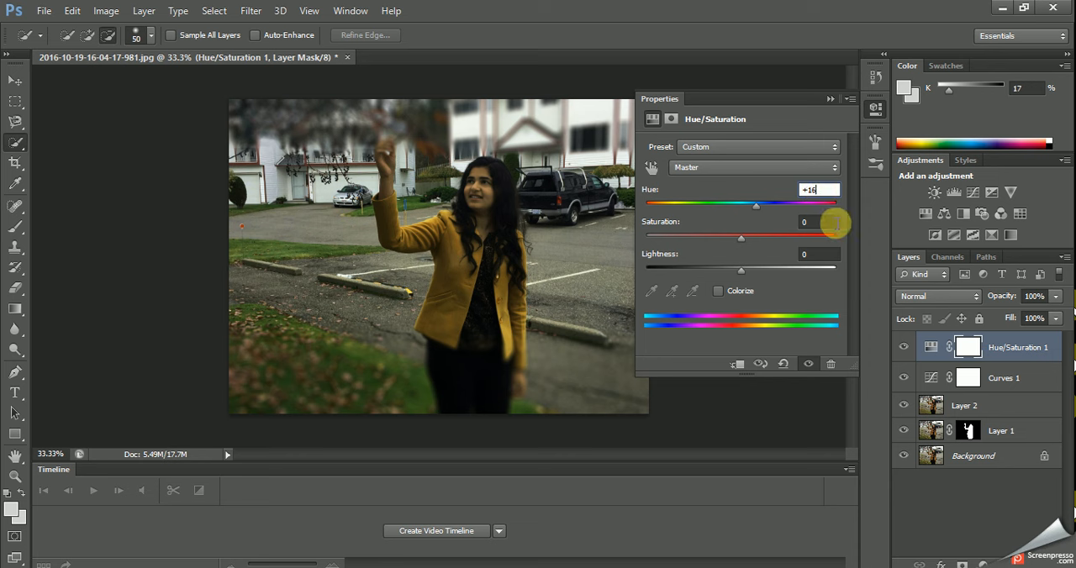
left_click(825, 222)
key("BackSpace")
type("44")
key("Return")
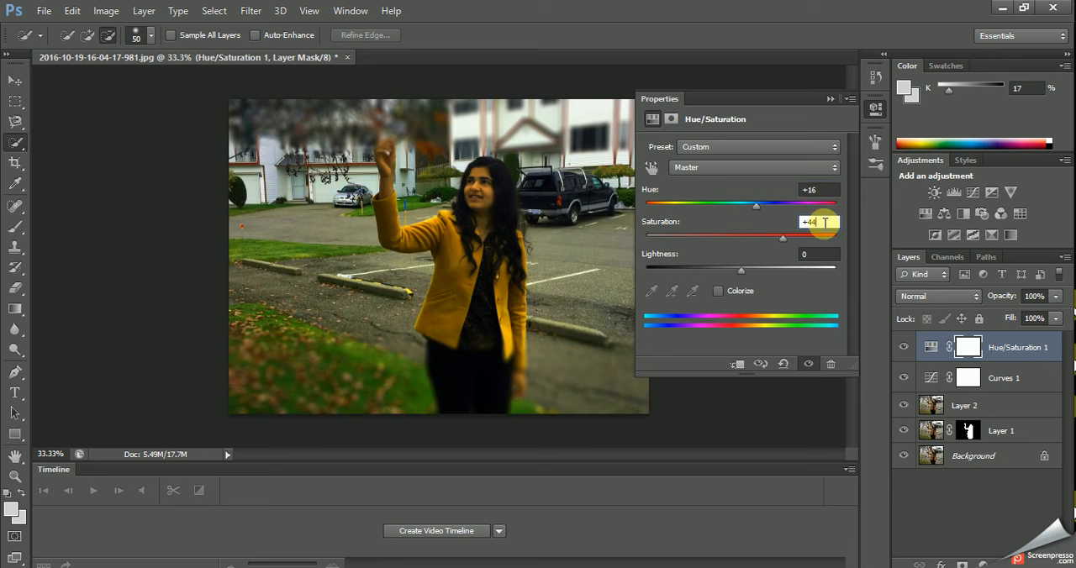
left_click(831, 100)
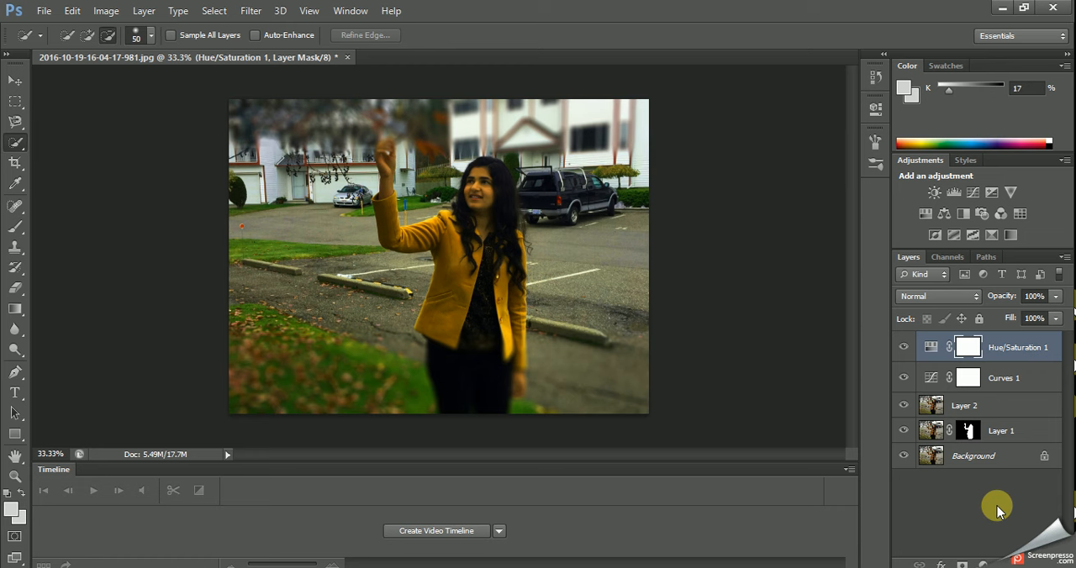
Add an Exposure adjustment layer above Hue/Saturation 1 and set its exposure to +0.77.
left_click(982, 564)
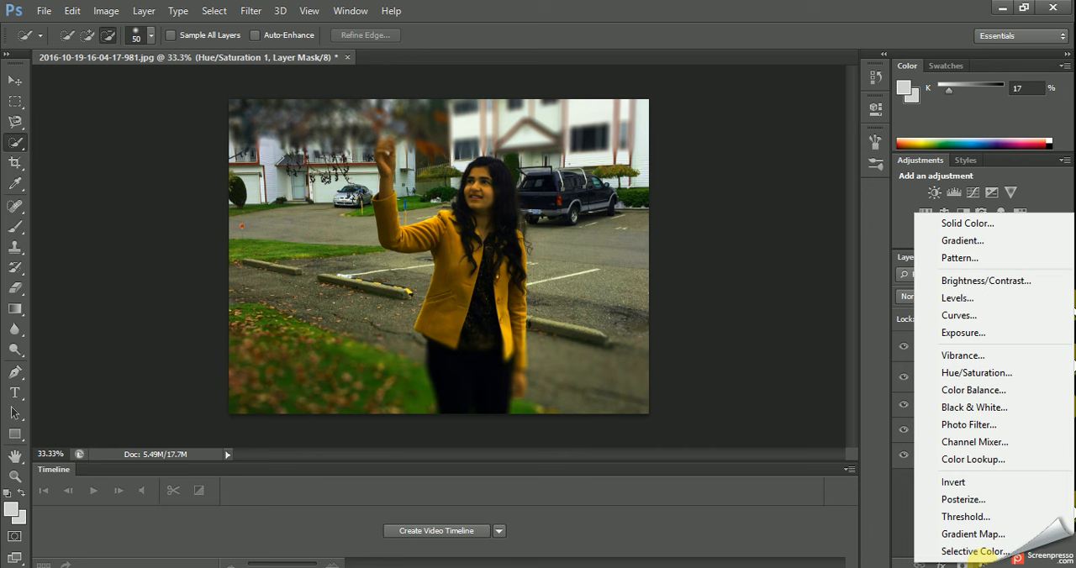
left_click(982, 335)
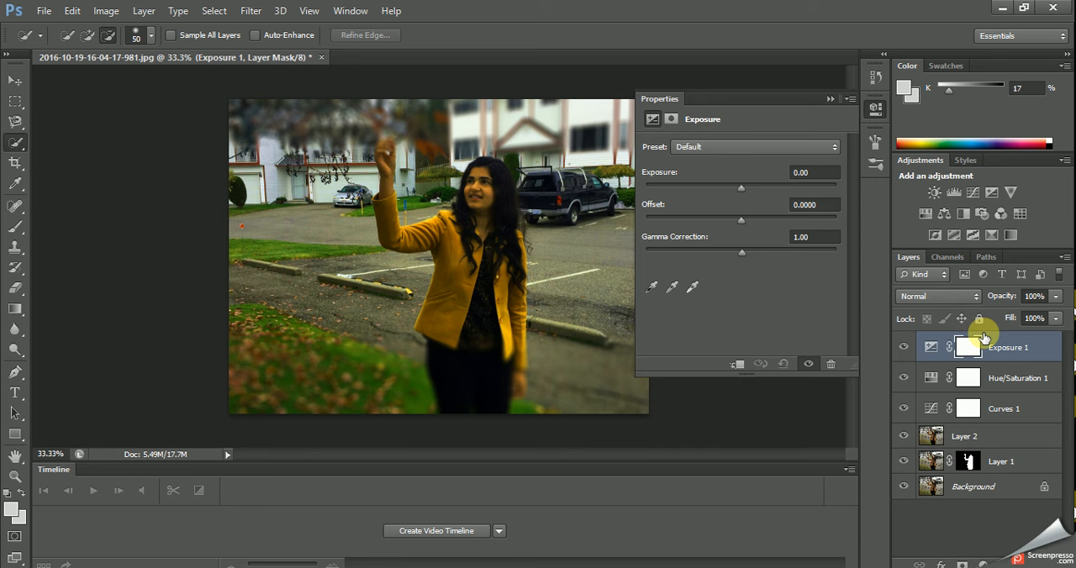
left_click(819, 171)
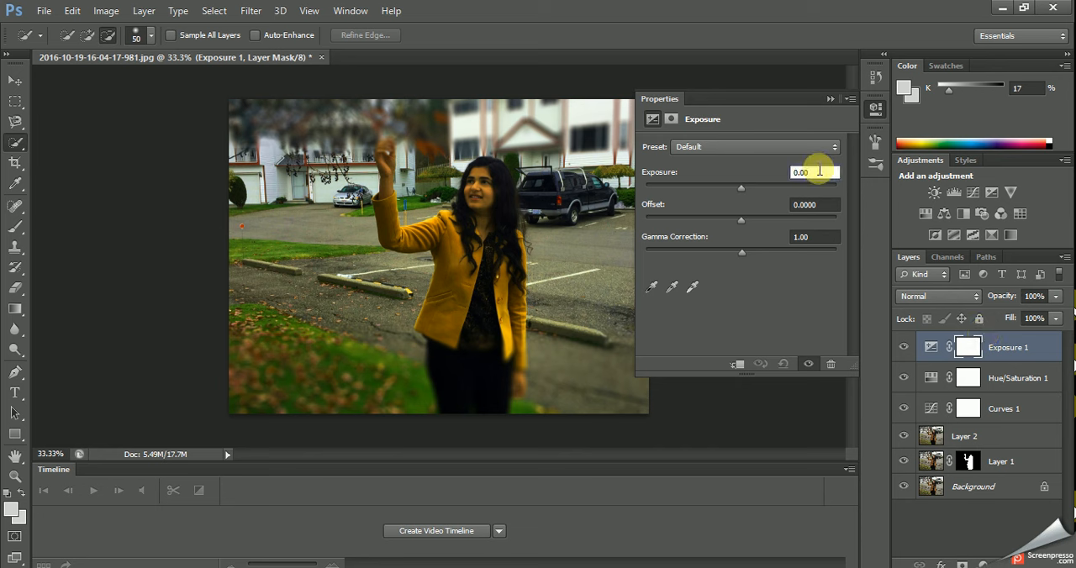
key("BackSpace")
key("BackSpace")
key("BackSpace")
key("BackSpace")
type("+0.77")
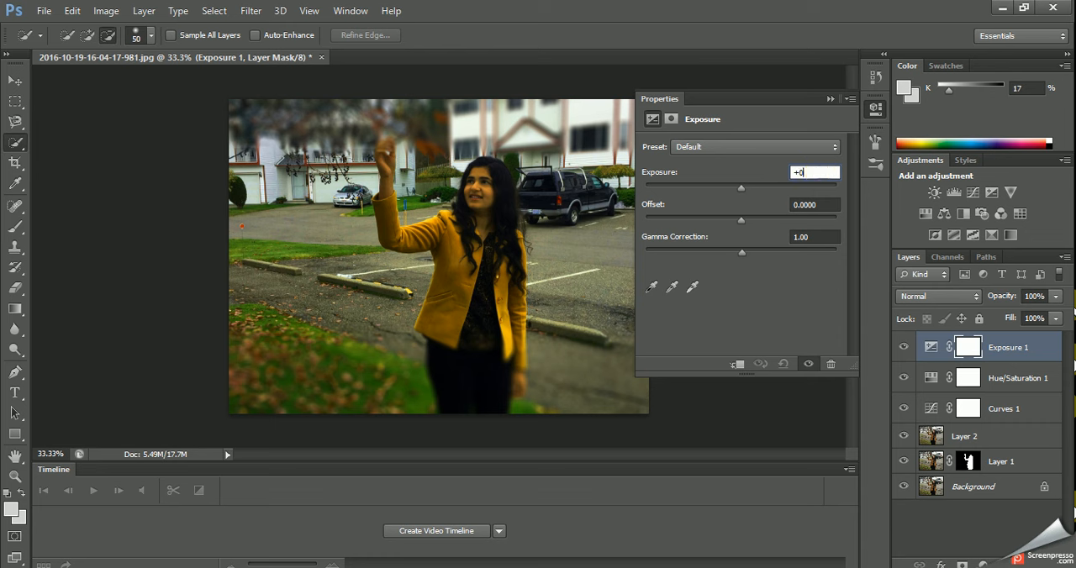
Set the gamma correction of the Exposure adjustment to 0.79.
left_click(809, 233)
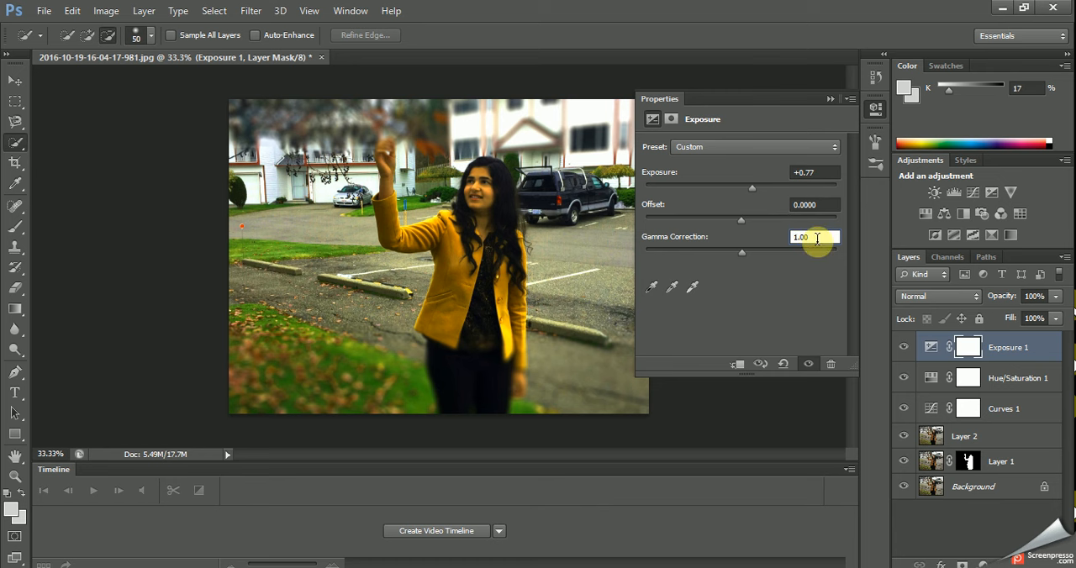
key("BackSpace")
key("BackSpace")
key("BackSpace")
key("BackSpace")
type("0.79")
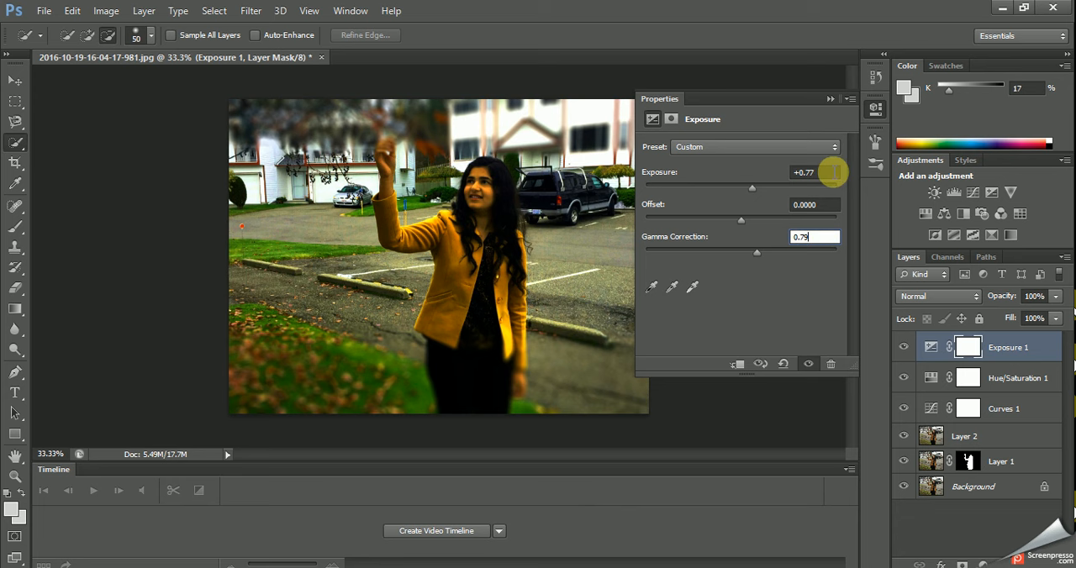
left_click(831, 99)
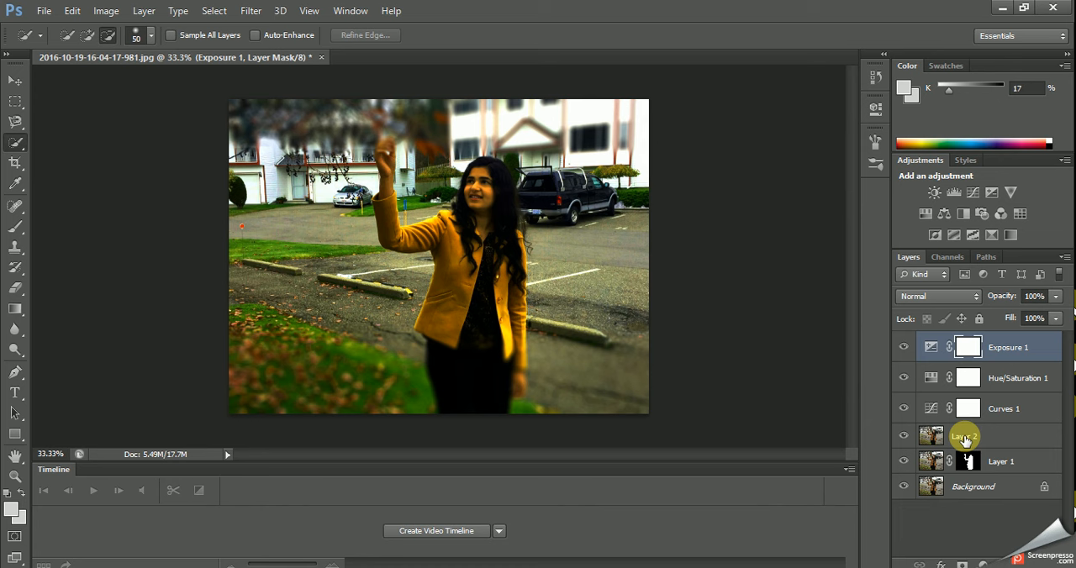
On Layer 2, paint soft yellow light over the trees and white building along the photo's upper edge using the Brush at 52% opacity.
left_click(965, 437)
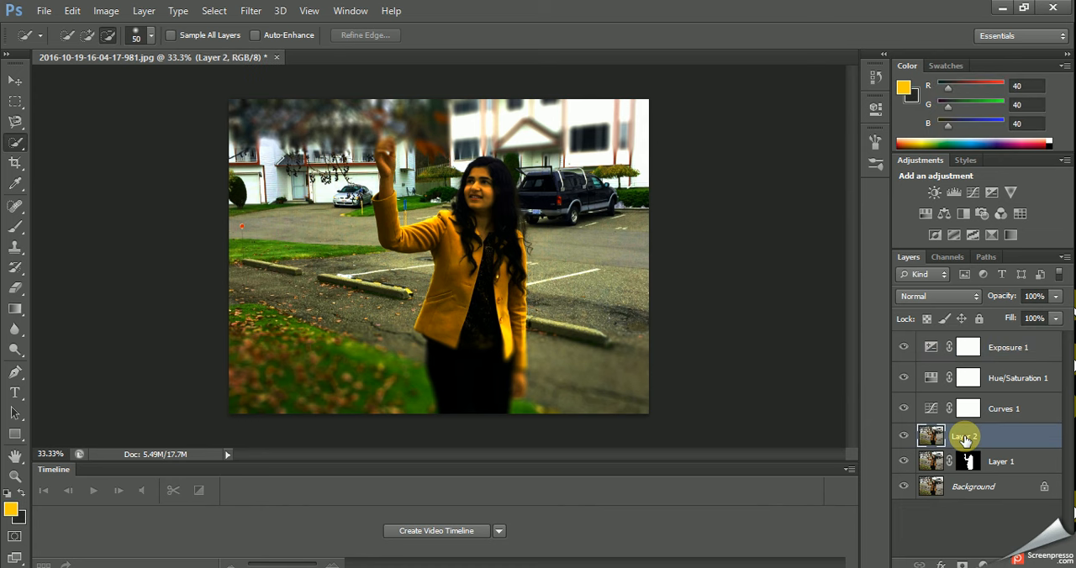
left_click(18, 244)
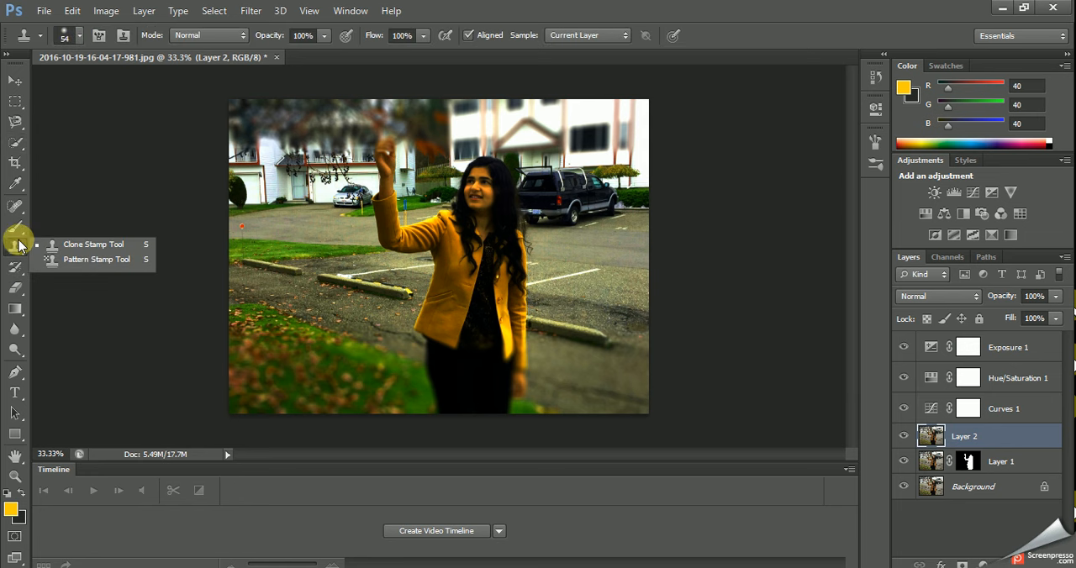
left_click(19, 228)
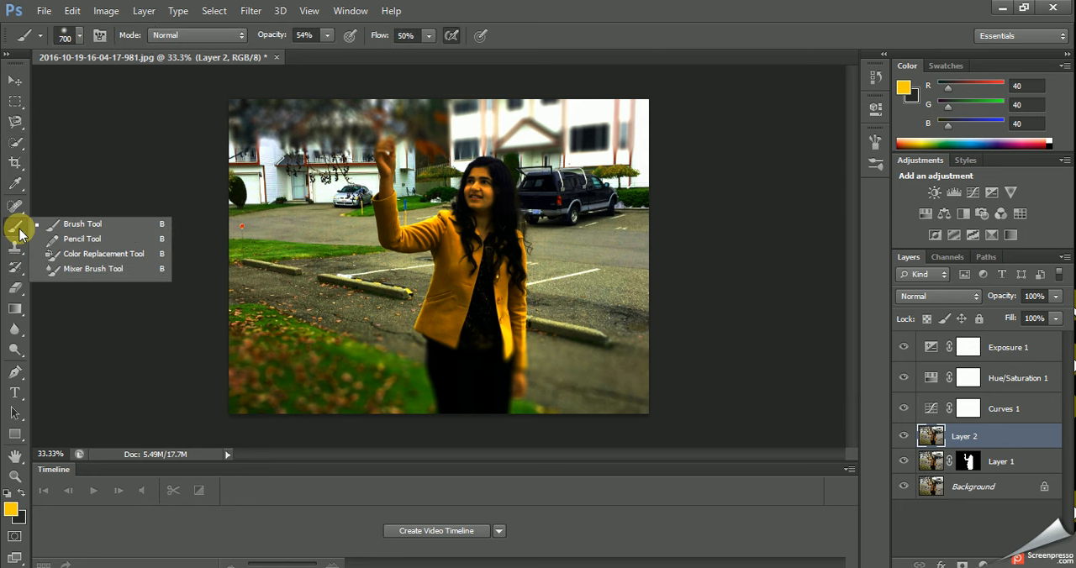
left_click(60, 227)
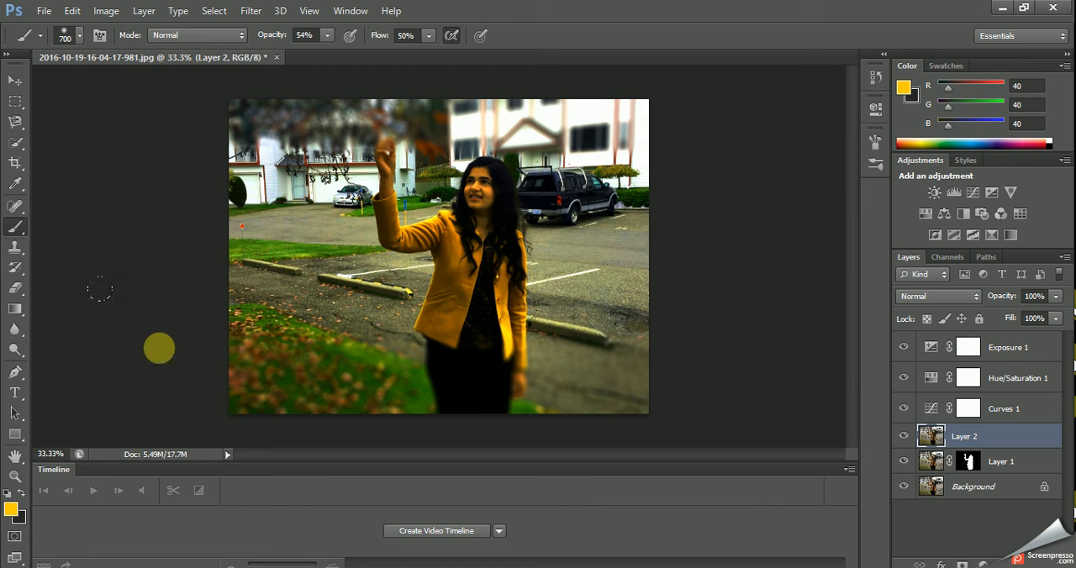
left_click(327, 35)
left_click_drag(327, 52, 327, 54)
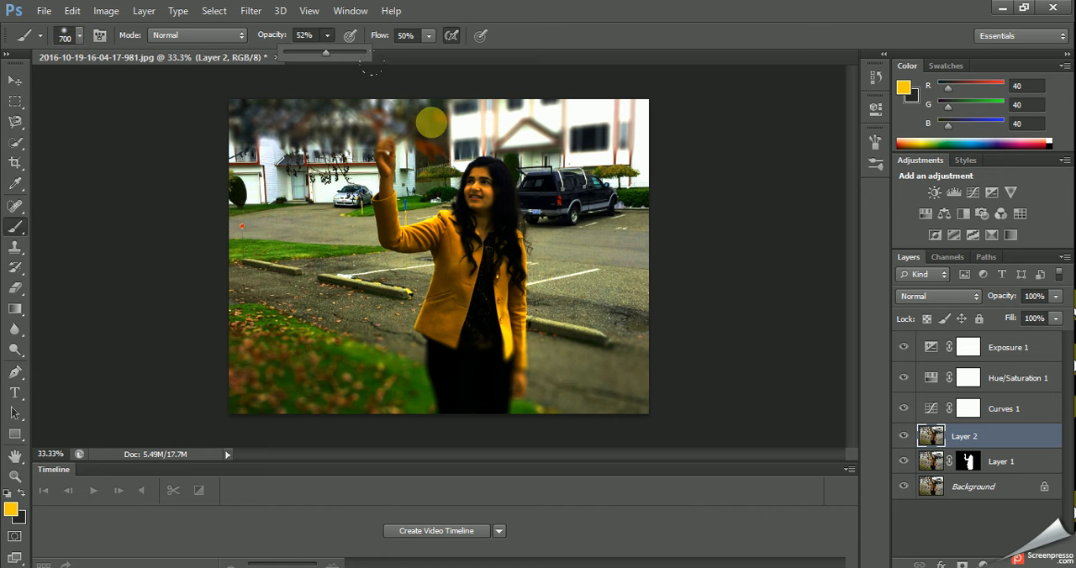
left_click(286, 119)
left_click(288, 117)
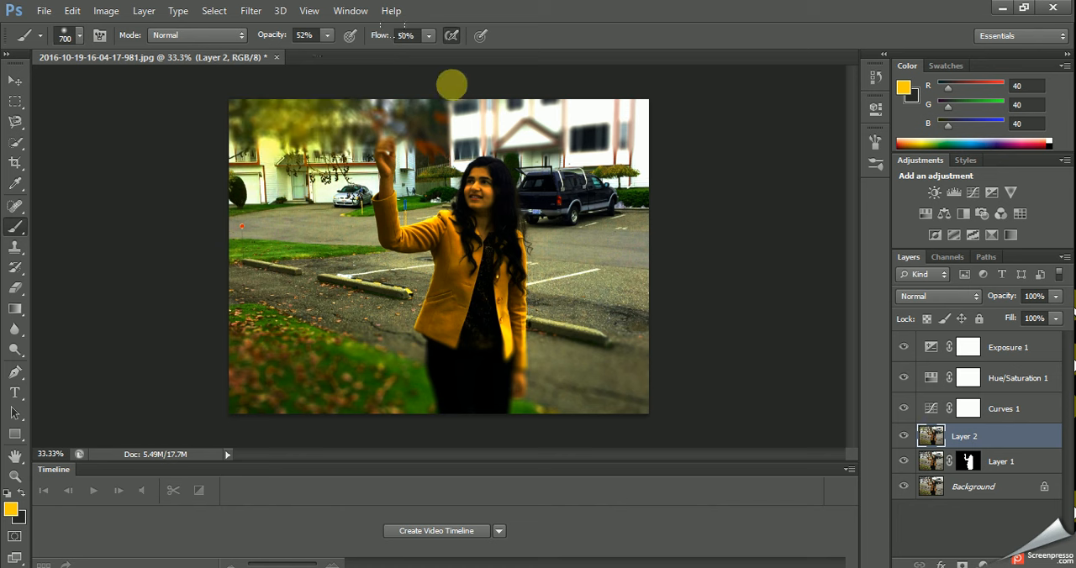
left_click(452, 84)
left_click(545, 89)
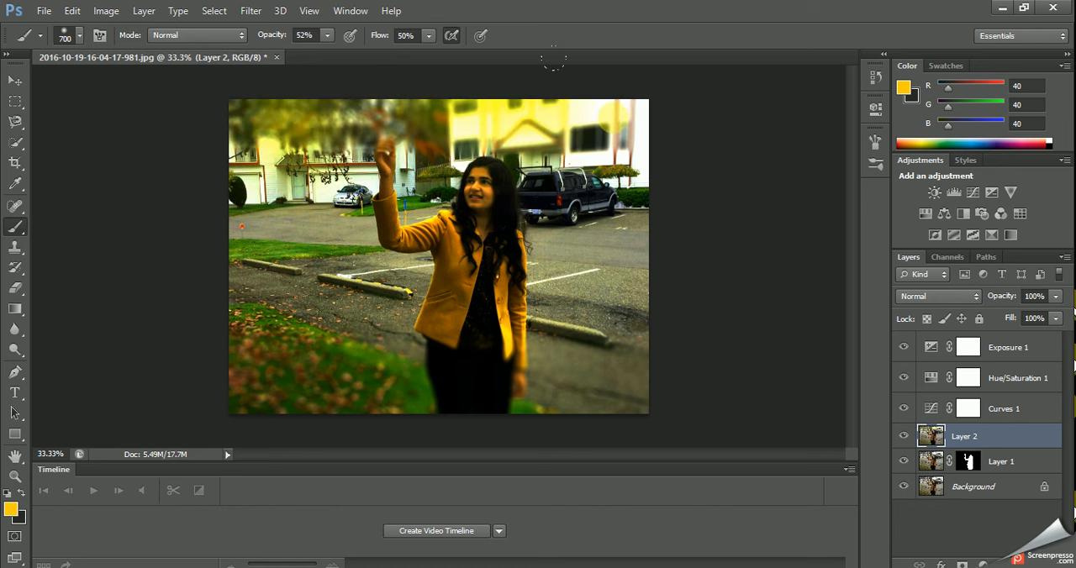
left_click(554, 88)
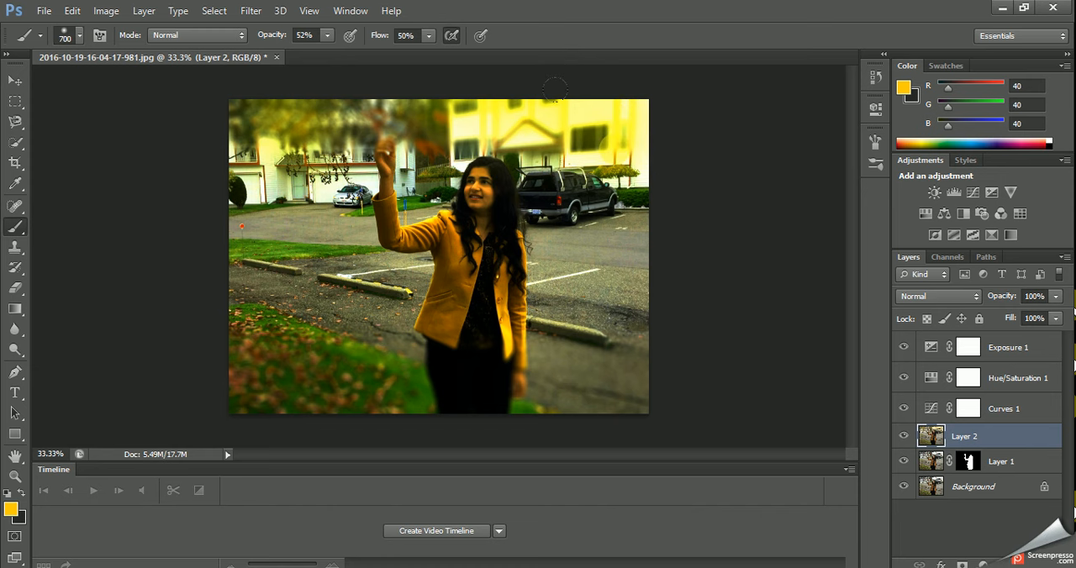
left_click(555, 87)
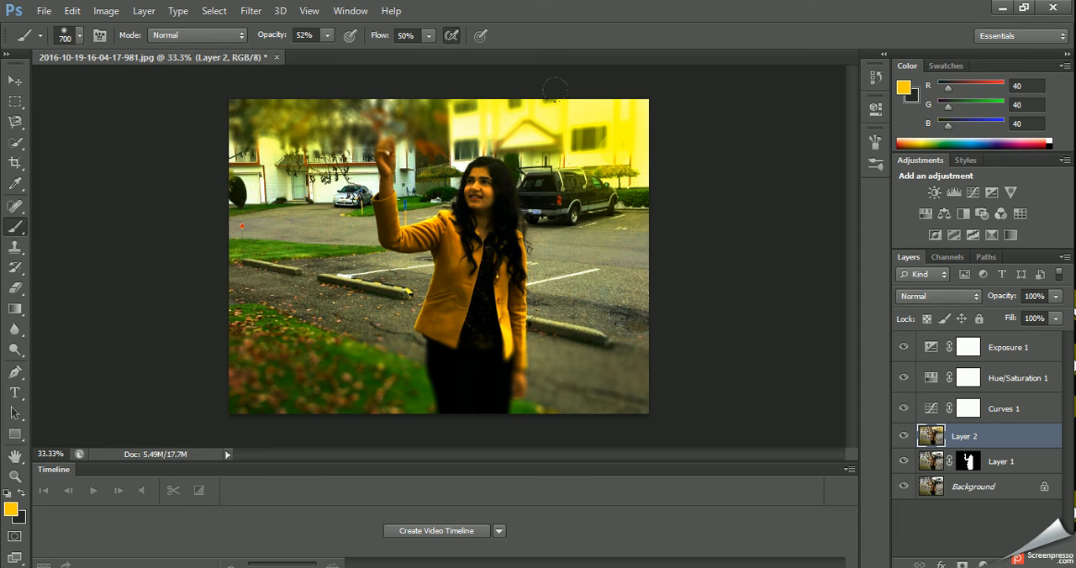
Brush yellow over the garages and lawn on the photo's left side and down the parking lot's right side to the lower corner.
left_click(328, 37)
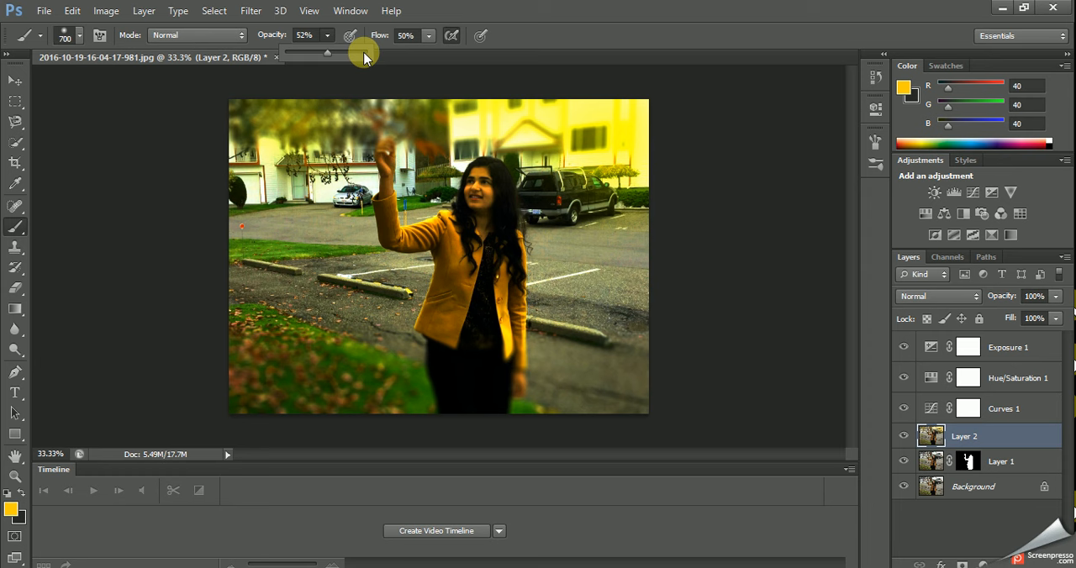
left_click(272, 138)
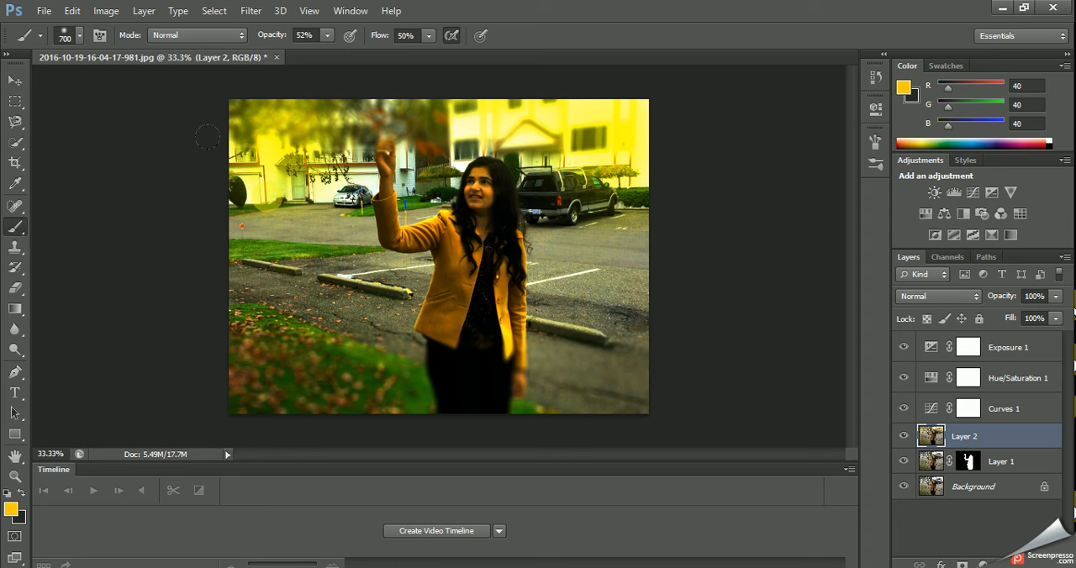
left_click(257, 230)
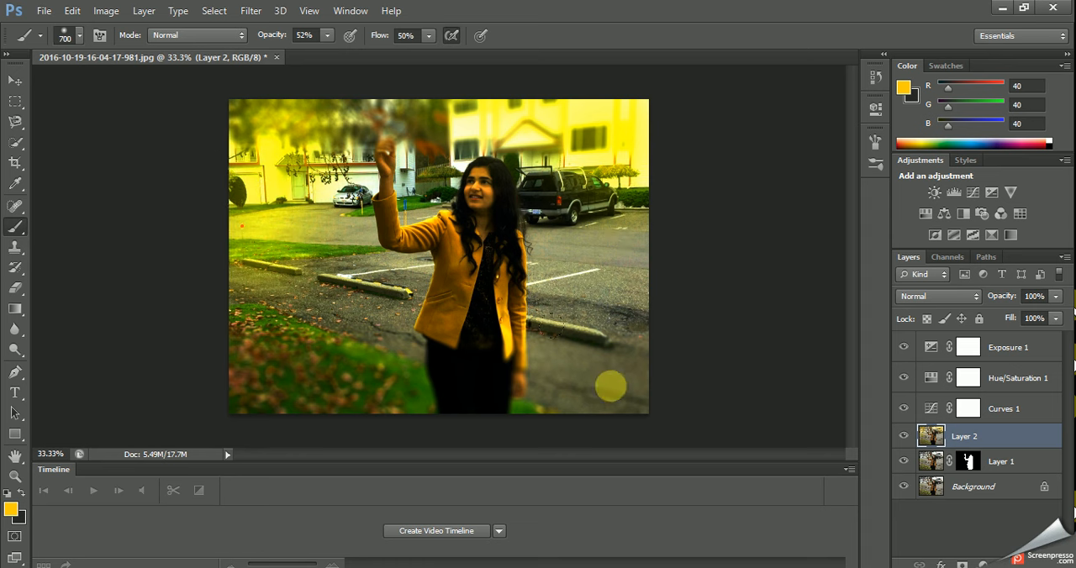
left_click(622, 238)
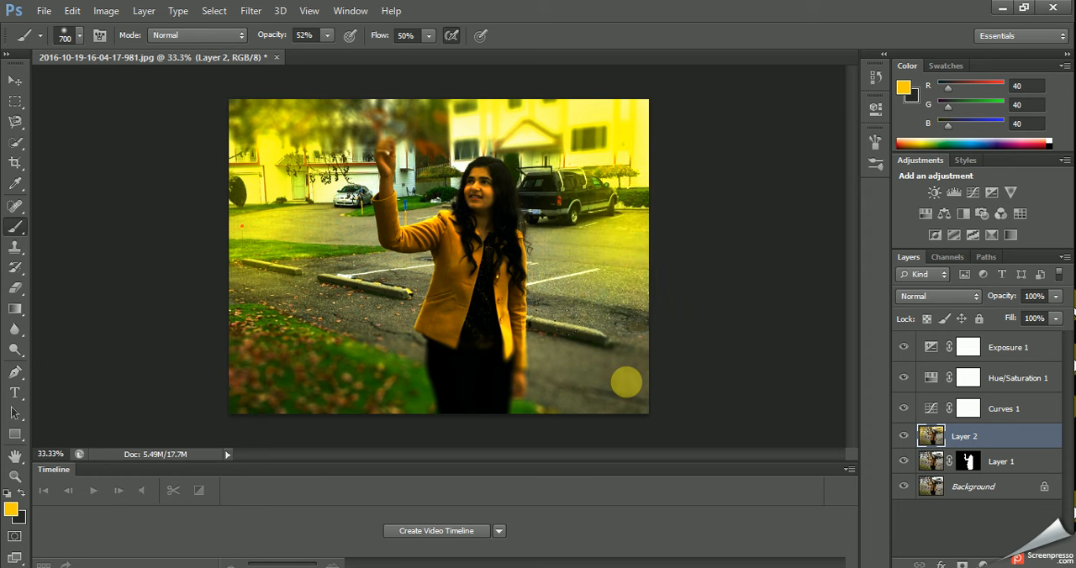
left_click(626, 383)
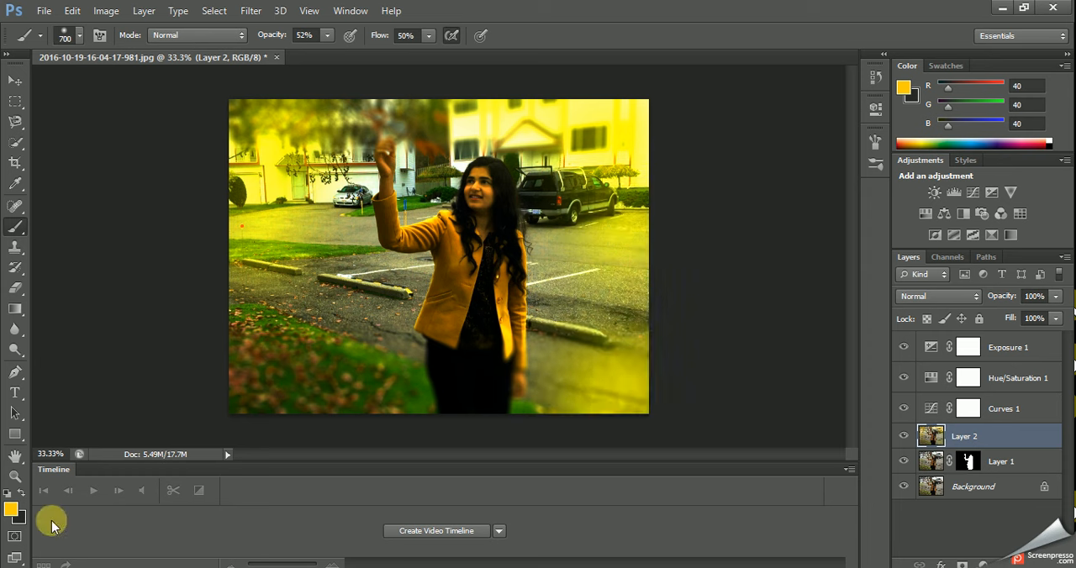
Set the foreground colour to bright green 33ff00 and brush it over the leafy lawn, garages and driveway on the photo's left side.
left_click(12, 508)
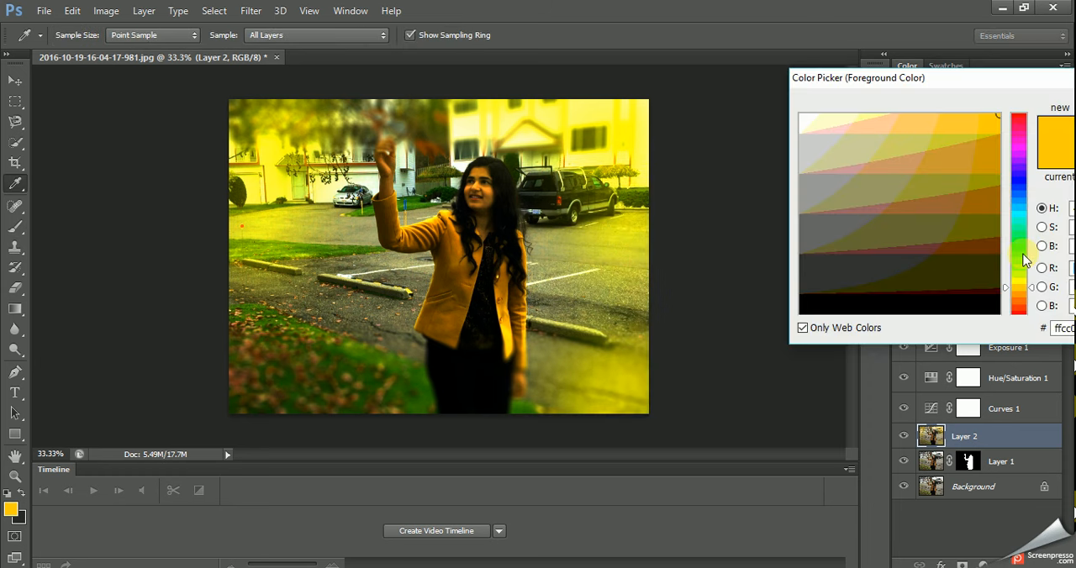
left_click(1024, 253)
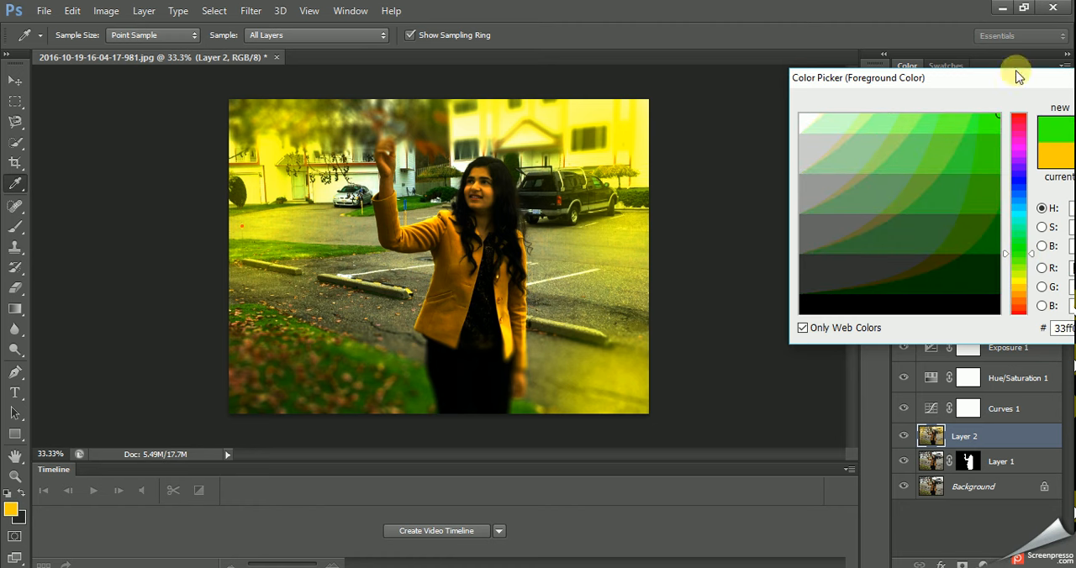
left_click_drag(1013, 88, 855, 71)
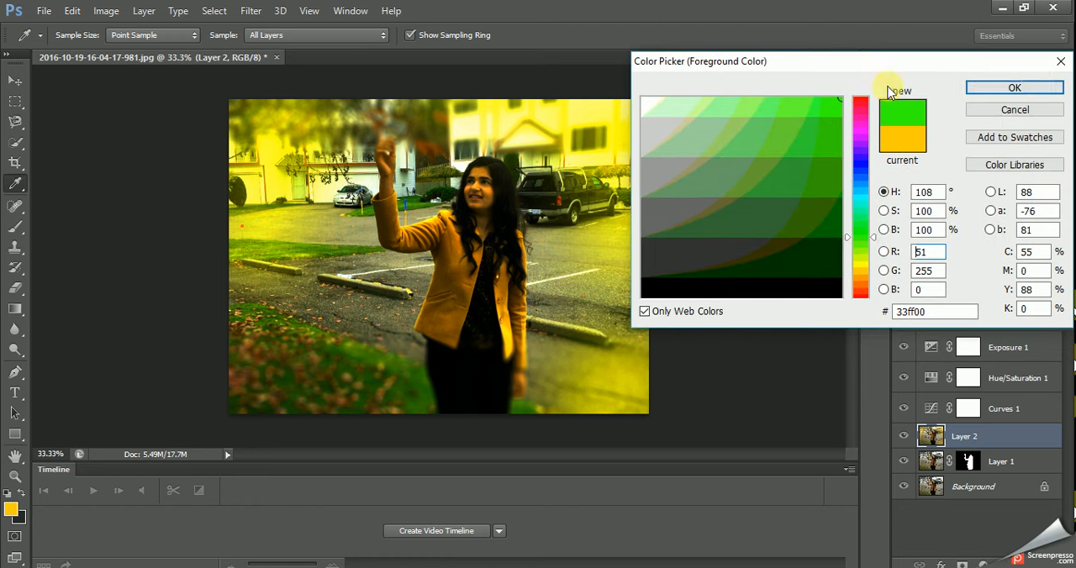
left_click(1038, 94)
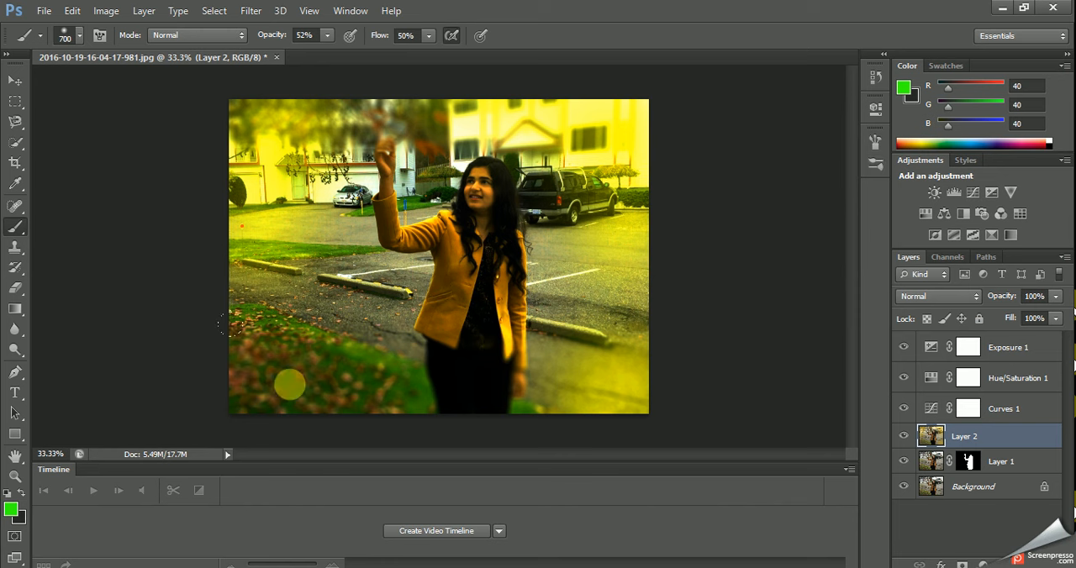
left_click(356, 380)
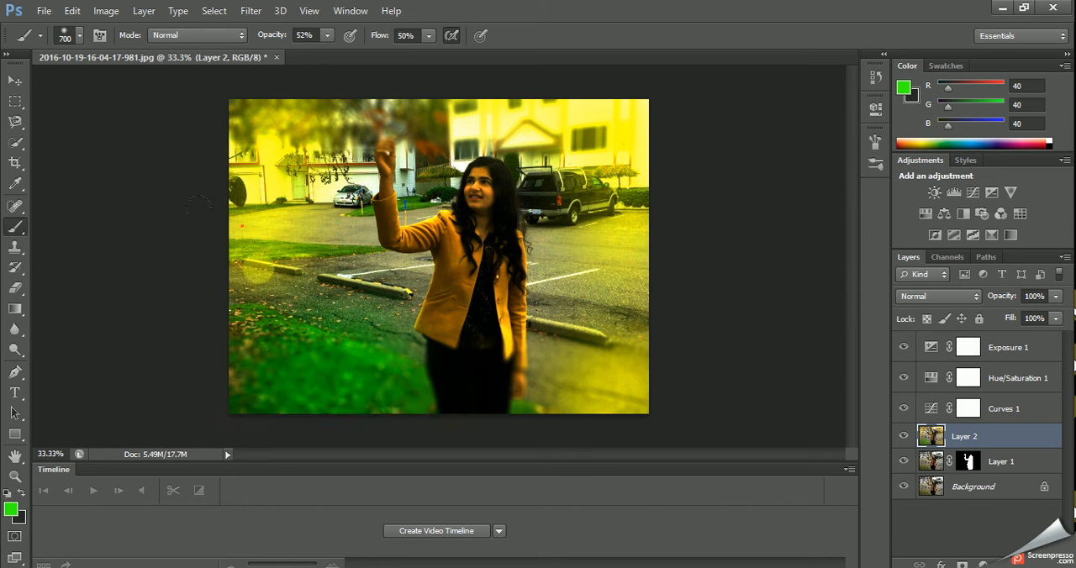
left_click(270, 220)
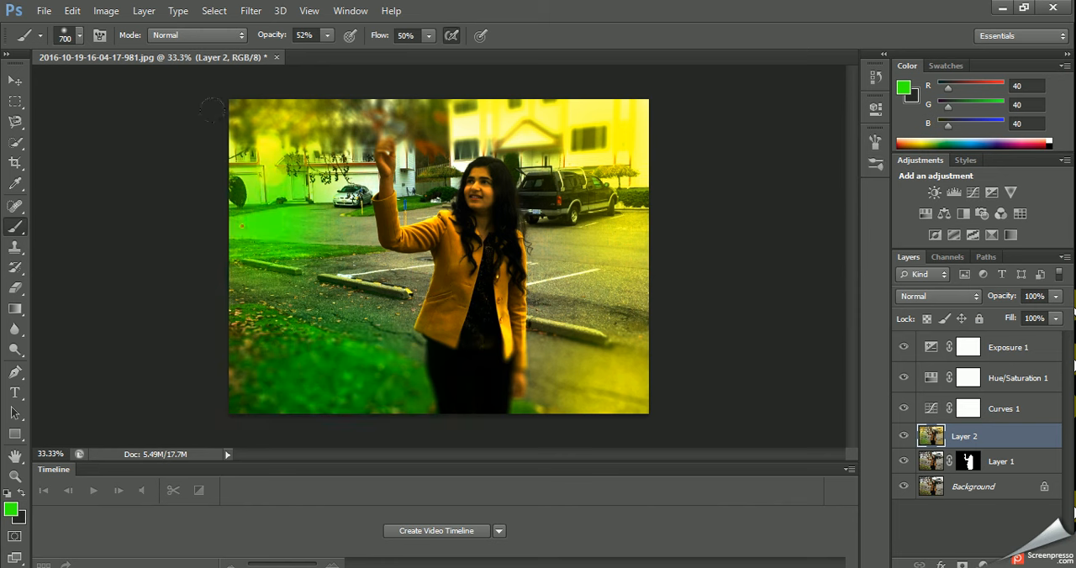
left_click(273, 171)
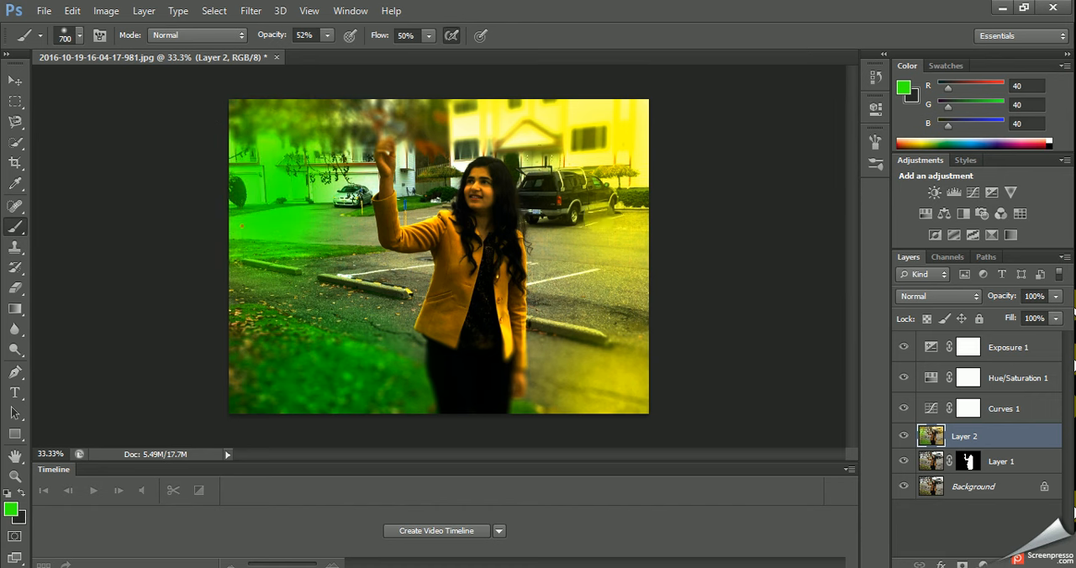
Pick a very dark green and brush it softly along the photo's upper edge over the white building and down its right side.
left_click(12, 509)
left_click(823, 264)
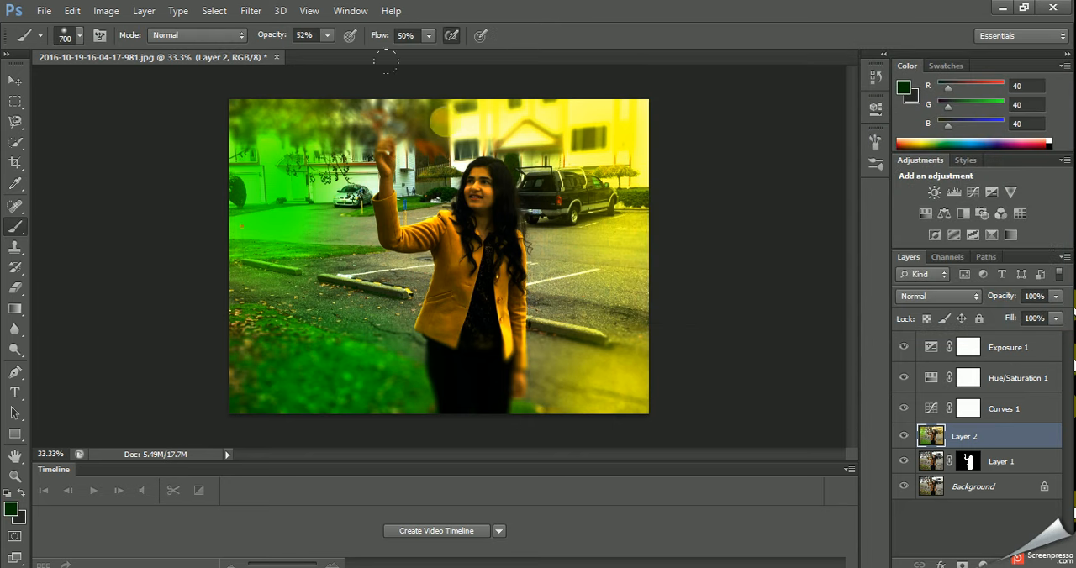
left_click(447, 72)
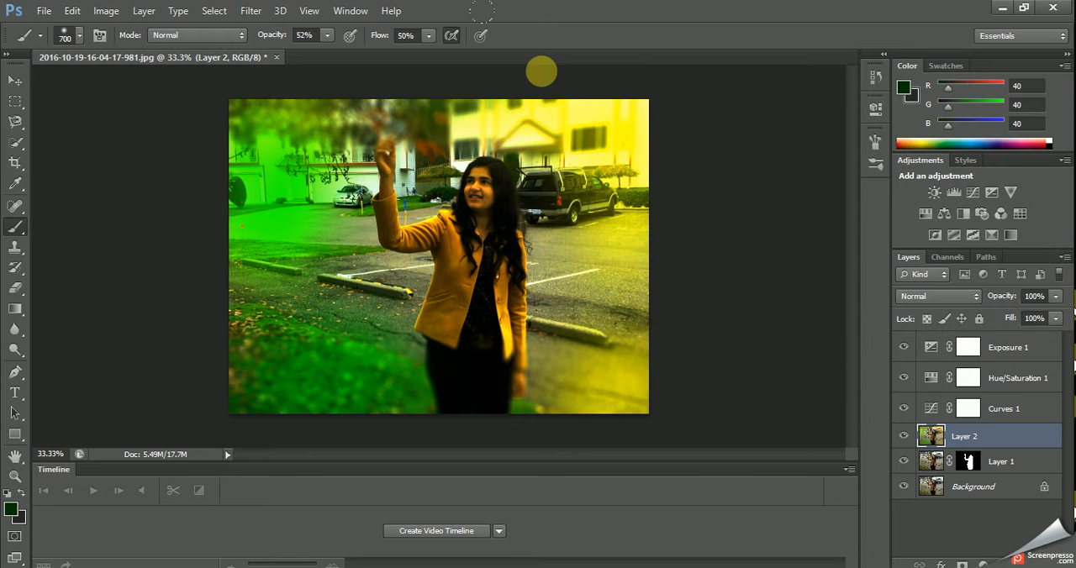
left_click(541, 72)
left_click(605, 81)
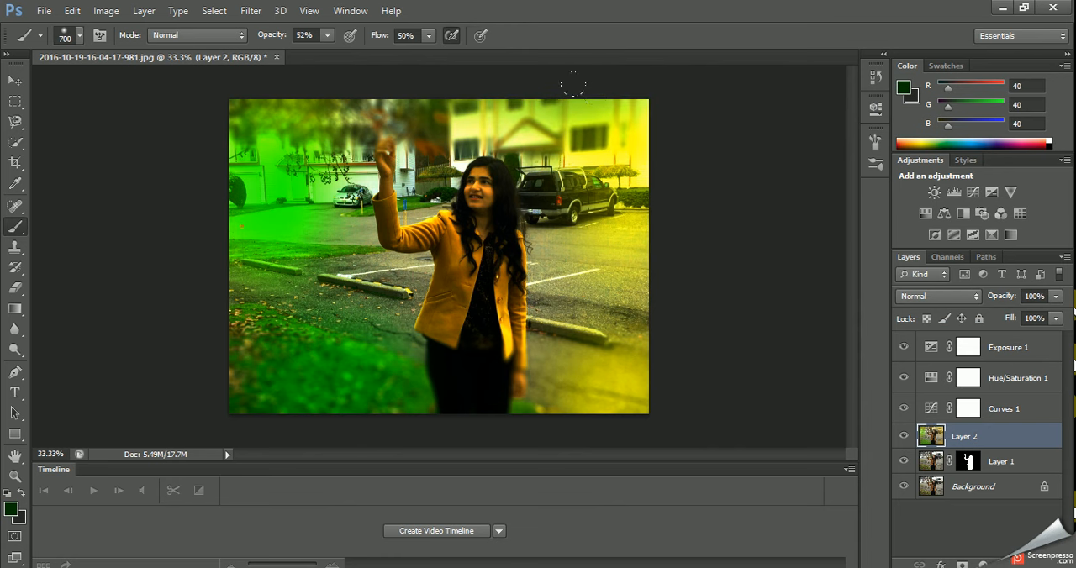
left_click(657, 152)
left_click(650, 202)
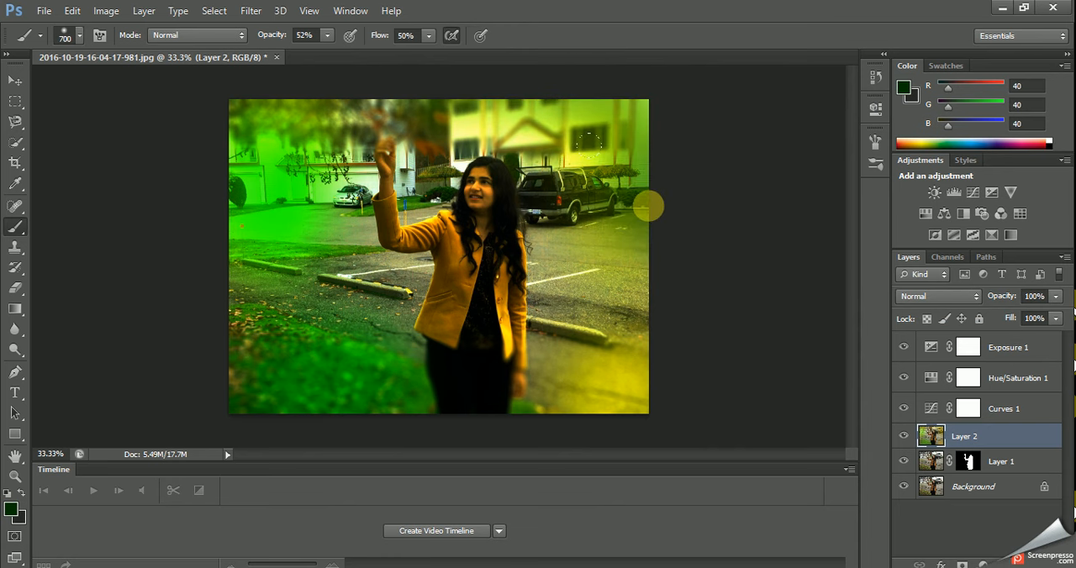
left_click(654, 269)
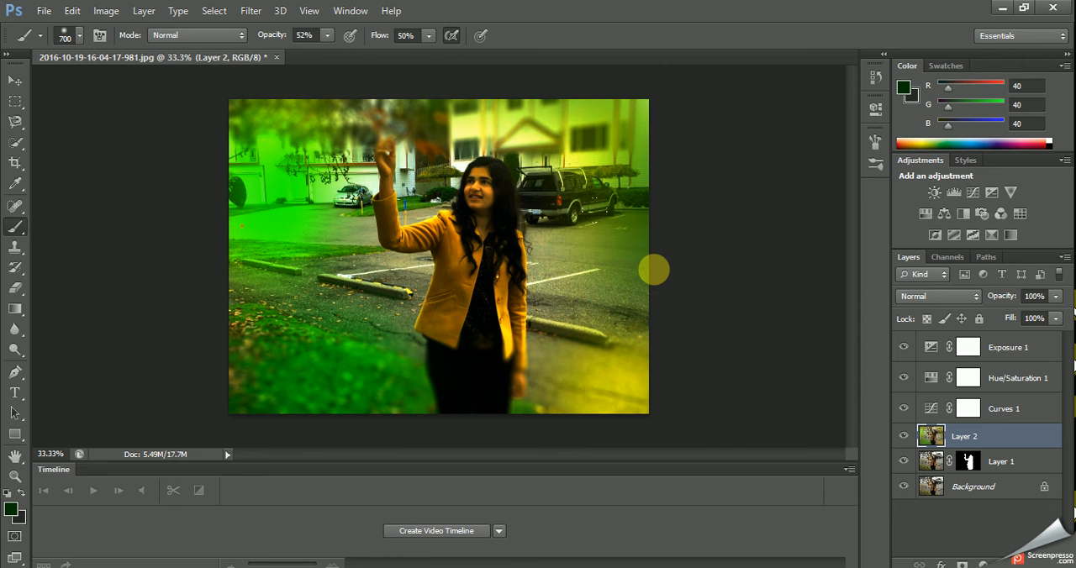
Change Layer 2's blend mode to Overlay and reduce the layer's opacity to 35%.
left_click(947, 300)
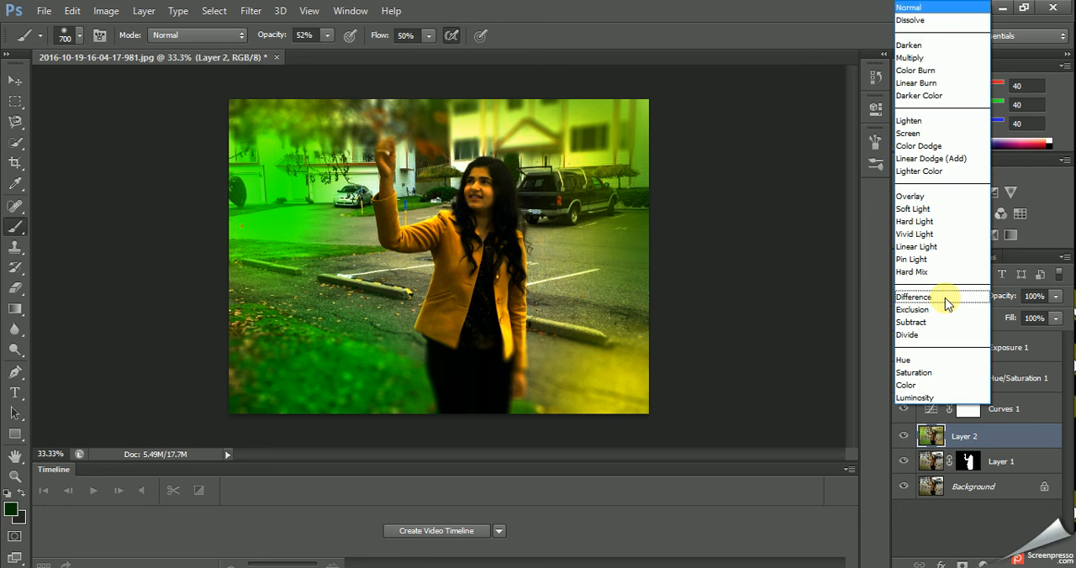
left_click(939, 202)
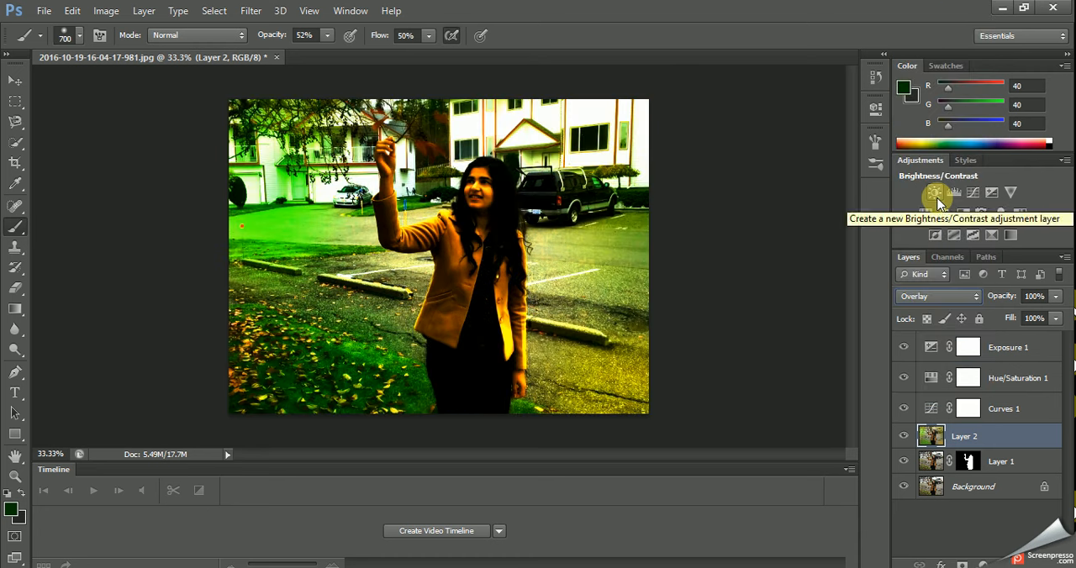
left_click(1057, 297)
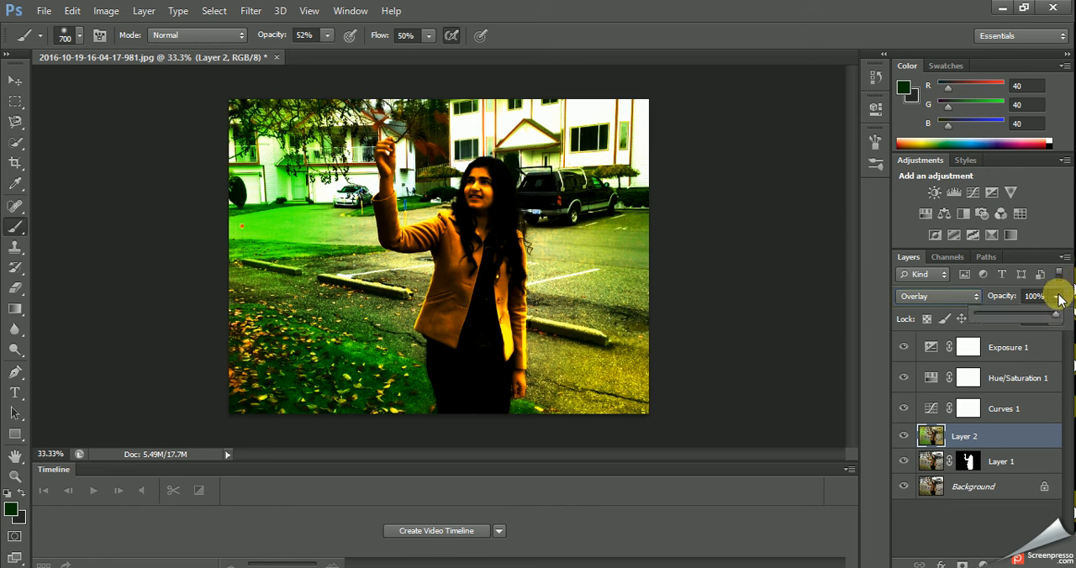
left_click_drag(1057, 318, 1026, 316)
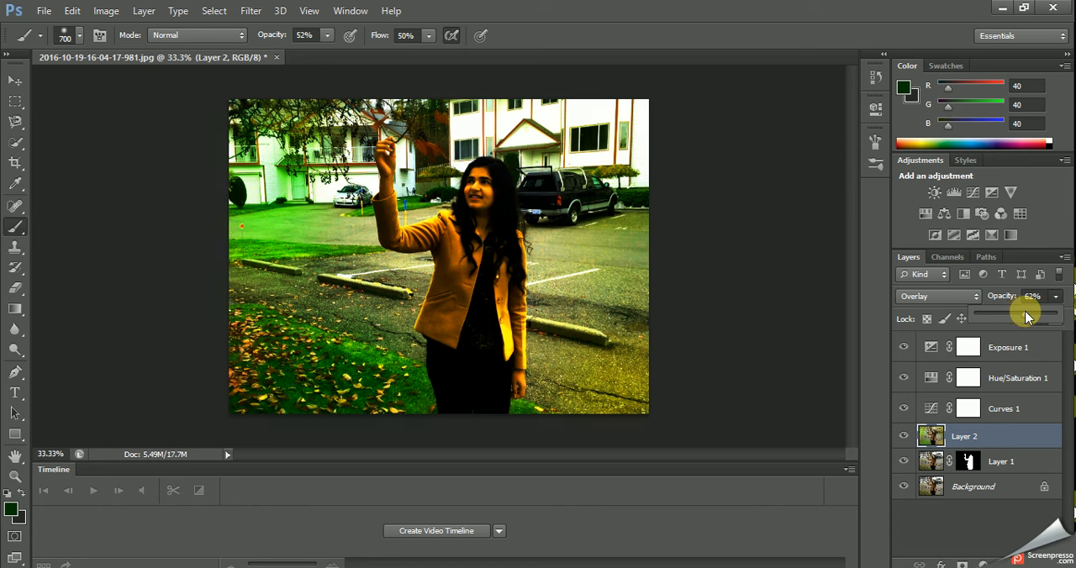
left_click_drag(1027, 316, 1009, 316)
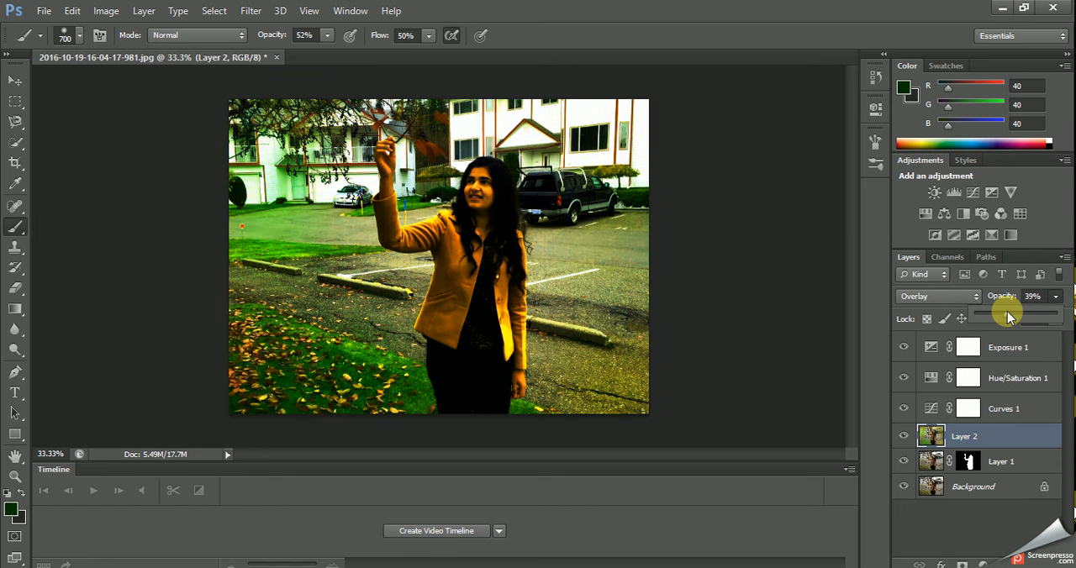
left_click_drag(1010, 316, 1010, 316)
mouse_move(1011, 316)
left_mouse_down()
mouse_move(1043, 317)
mouse_move(1005, 322)
left_mouse_up()
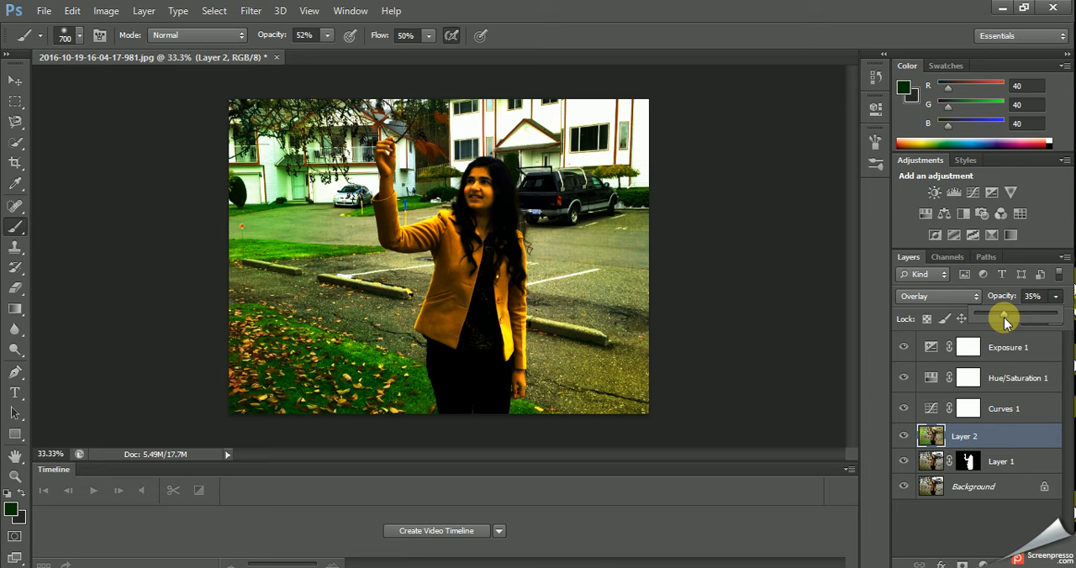
left_click(605, 567)
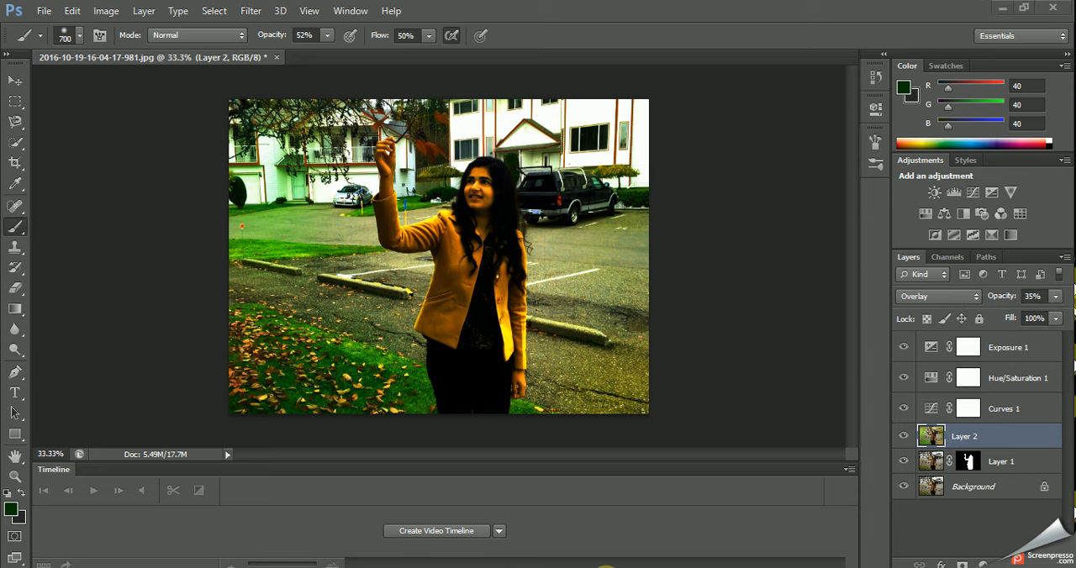
left_click(606, 567)
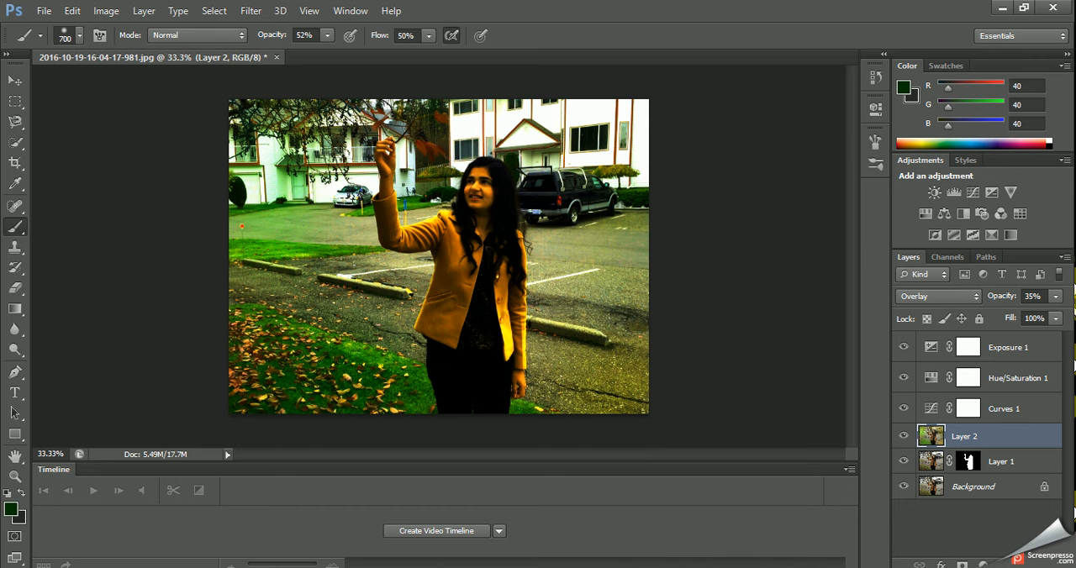
left_click(239, 567)
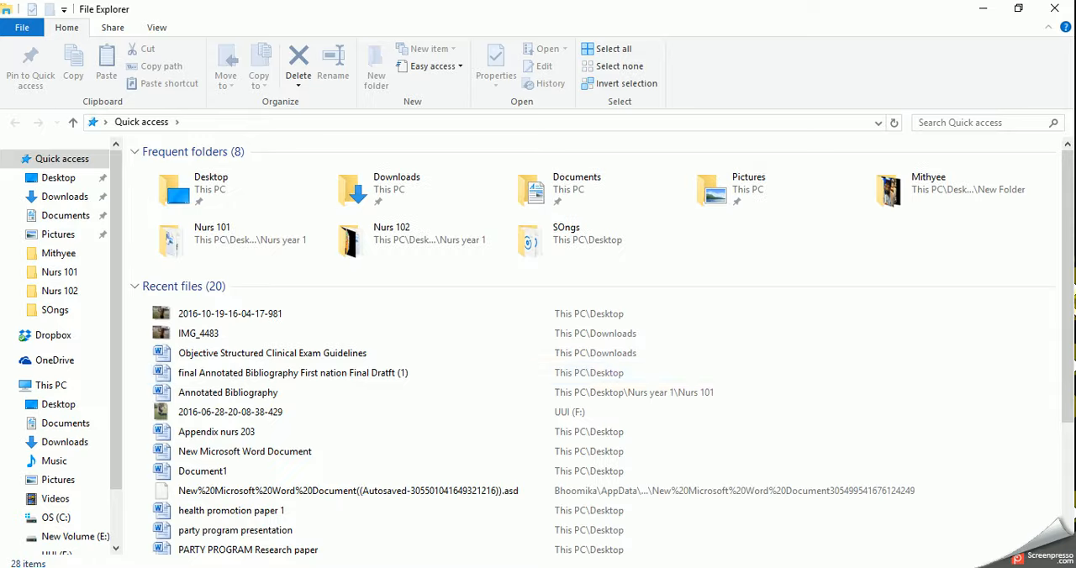
double_click(266, 314)
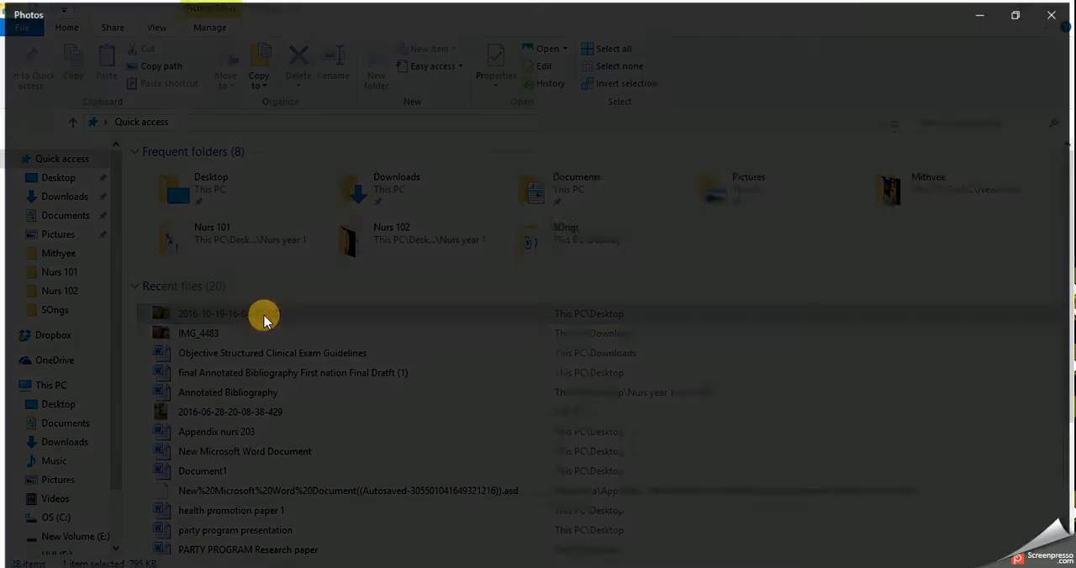
left_click(1019, 12)
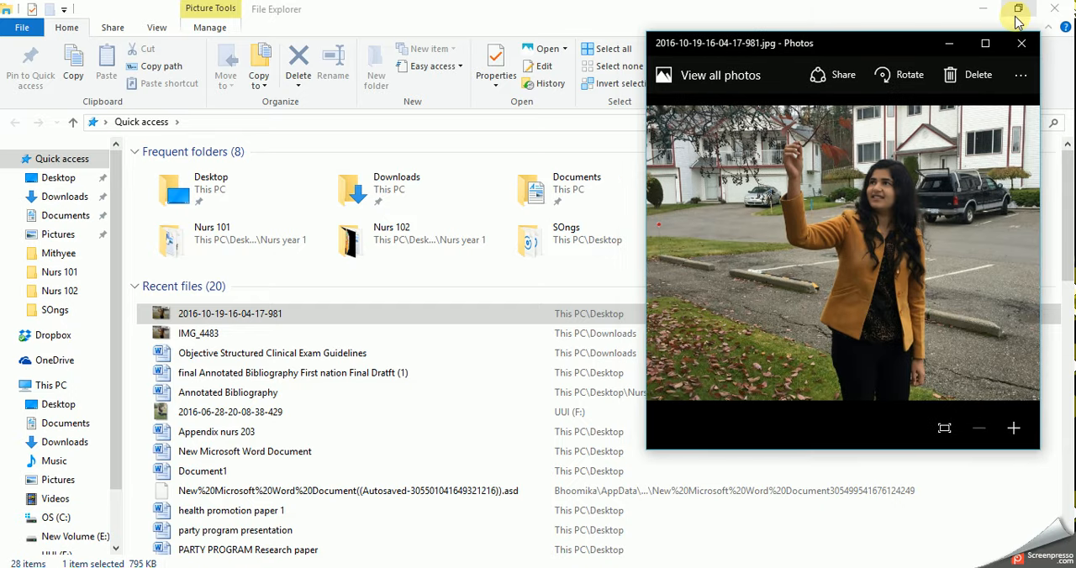
left_click(608, 567)
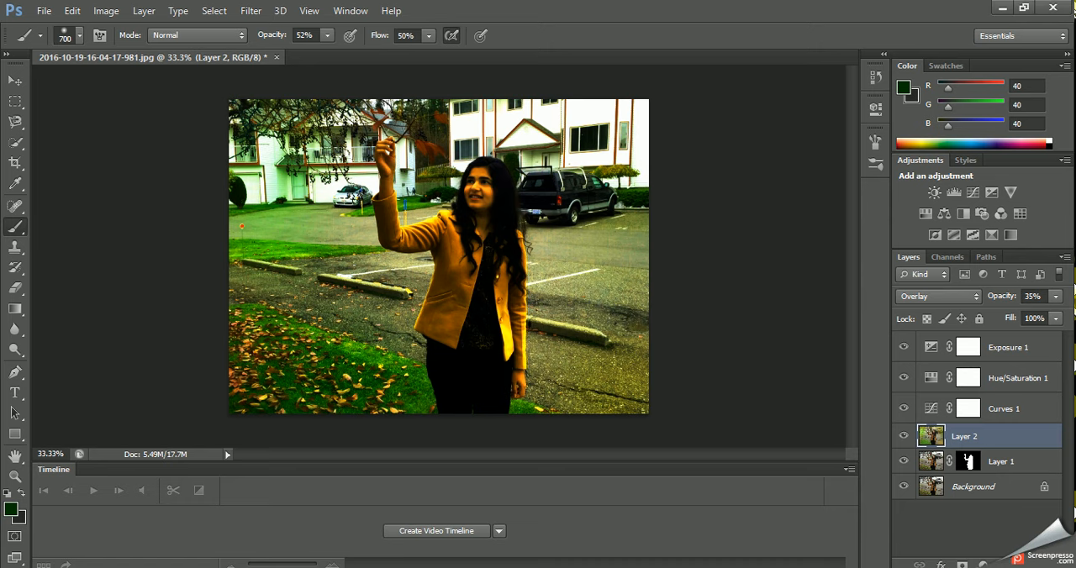
key("alt+Tab")
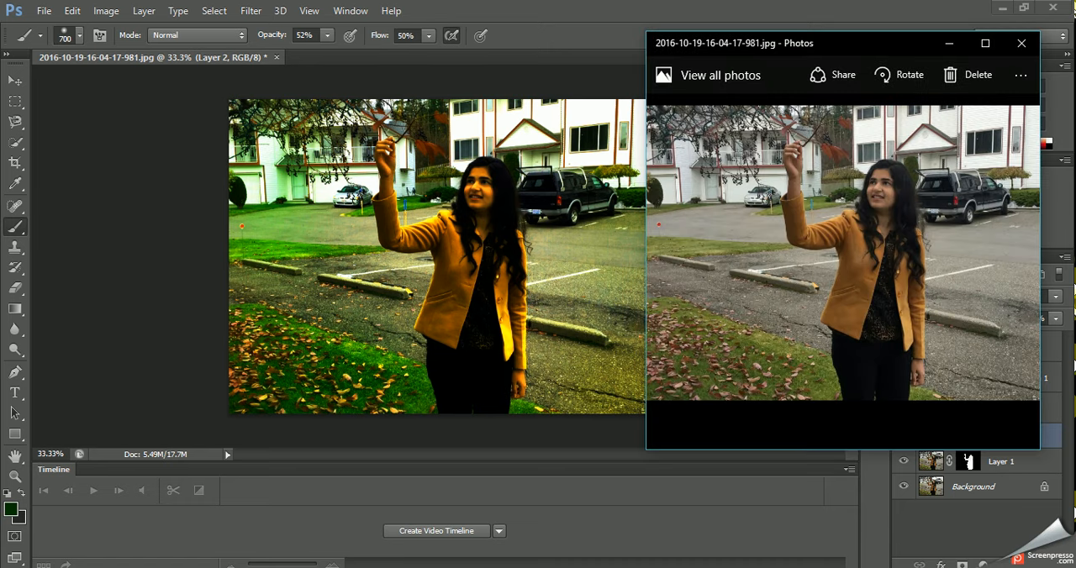